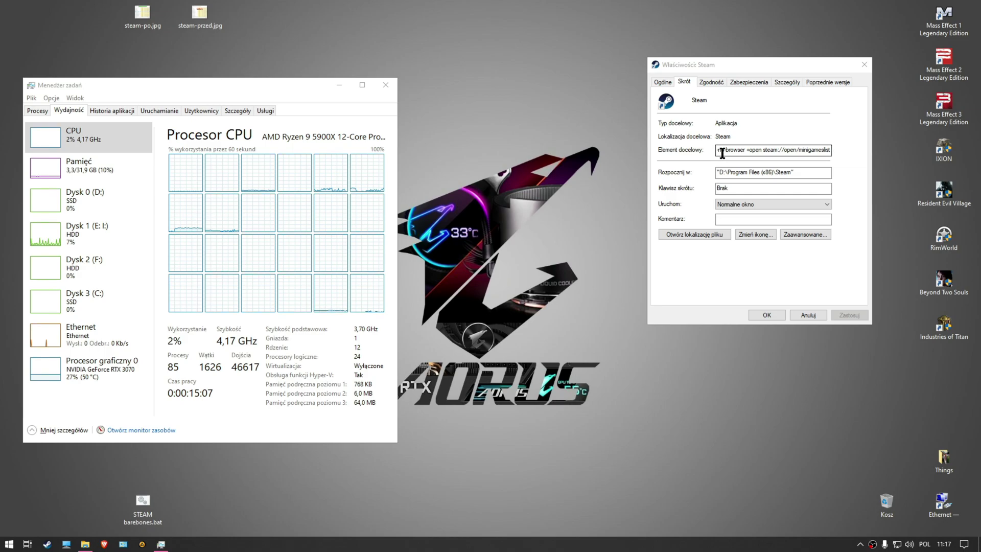
Launch Steam with the -no-browser +open steam://open/minigameslist options, list the running processes in Task Manager, and hide the games list.
{"action": "left_click_drag", "start_coordinate": [718, 149], "coordinate": [838, 152]}
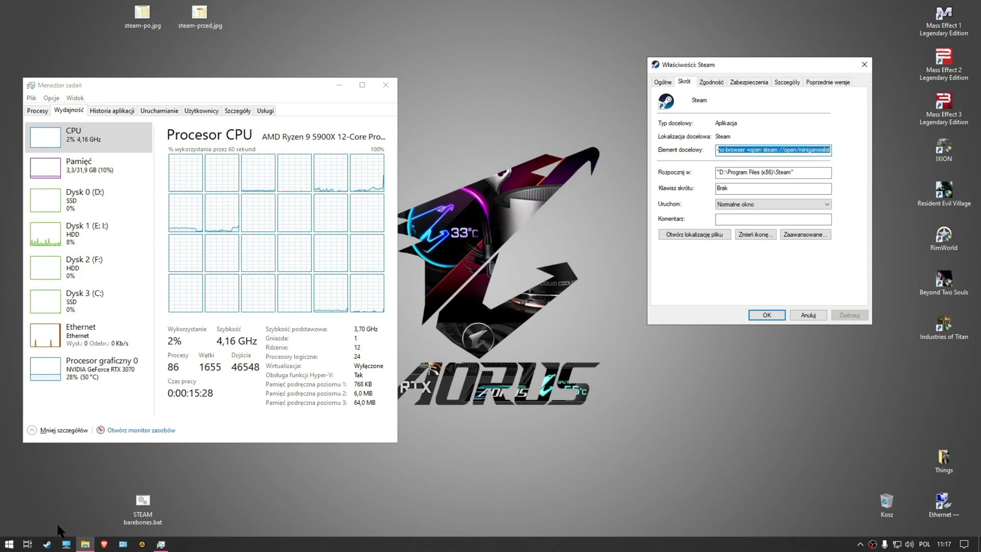
{"action": "left_click", "coordinate": [47, 544]}
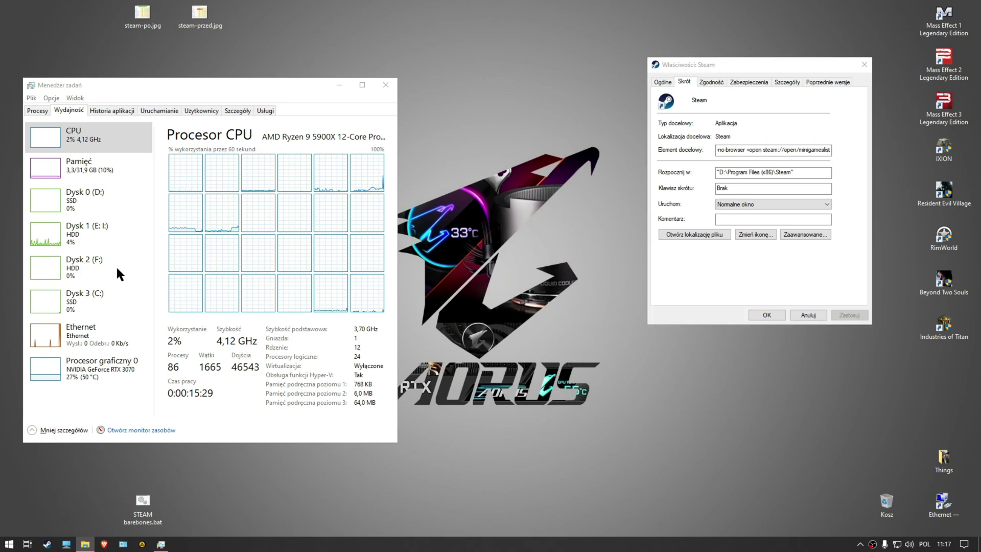
{"action": "left_click", "coordinate": [37, 110]}
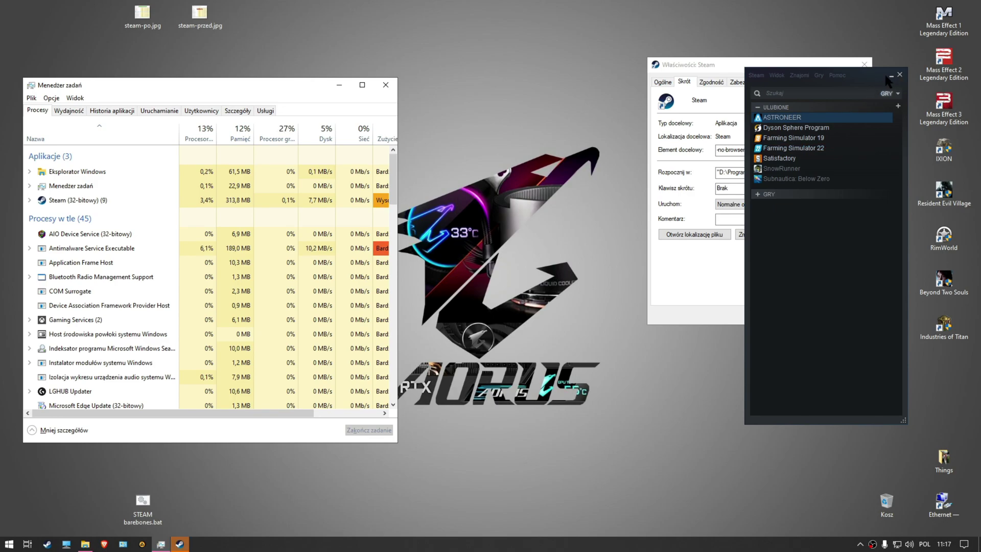
{"action": "left_click", "coordinate": [900, 74]}
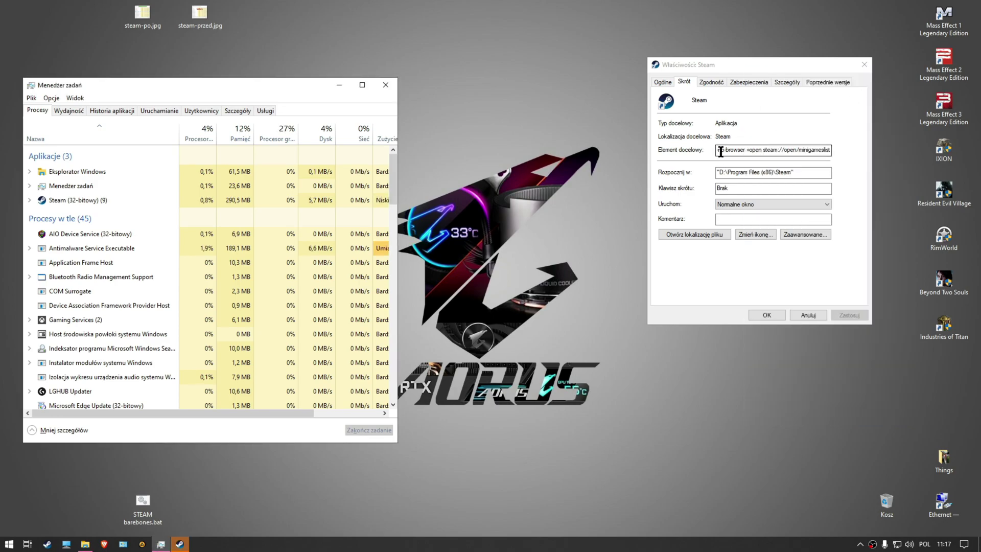
Examine Steam's processes and memory use in Task Manager, expanding the Steam Client Service and Steam (32-bit) groups.
{"action": "scroll", "coordinate": [115, 281], "scroll_direction": "down", "scroll_amount": 8}
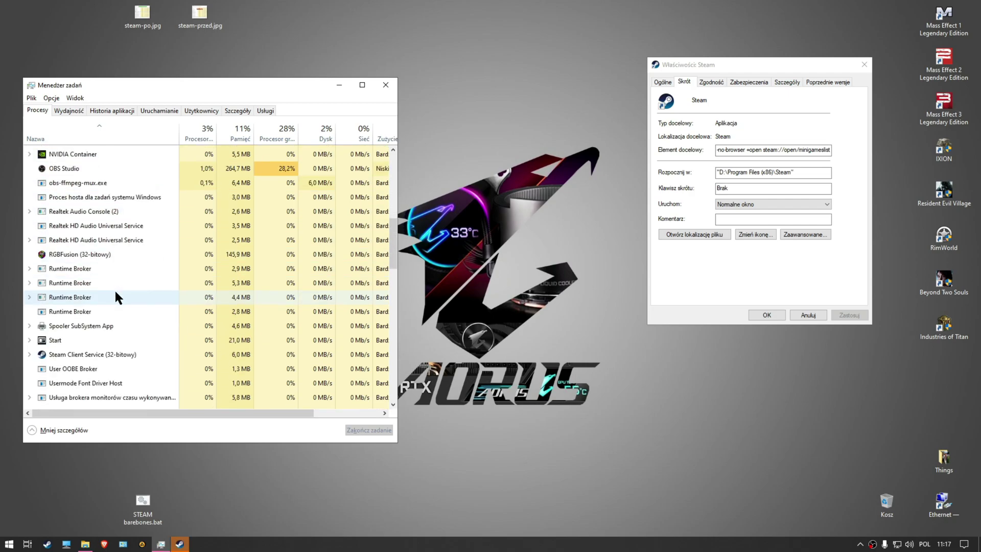
{"action": "left_click", "coordinate": [31, 353]}
{"action": "scroll", "coordinate": [70, 327], "scroll_direction": "up", "scroll_amount": 8}
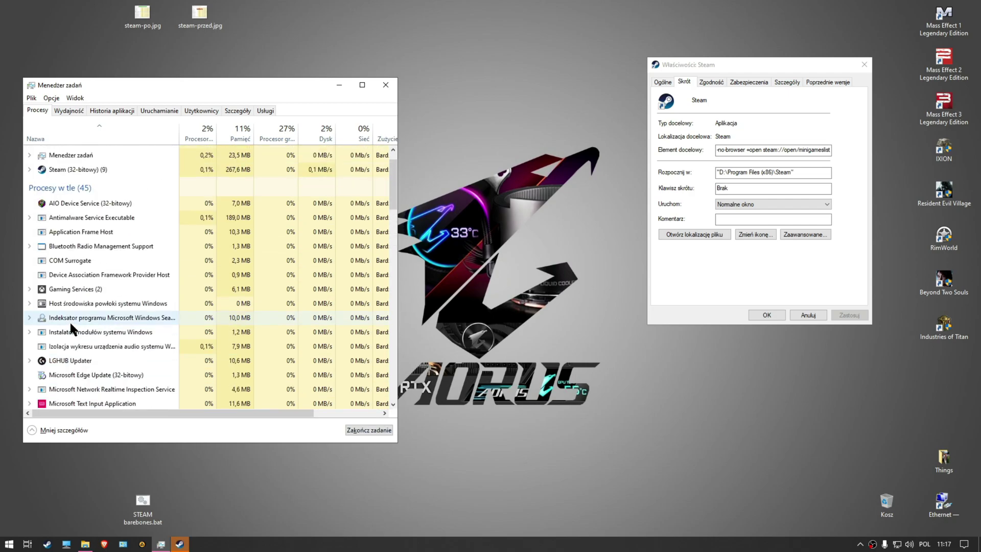
{"action": "left_click", "coordinate": [35, 199]}
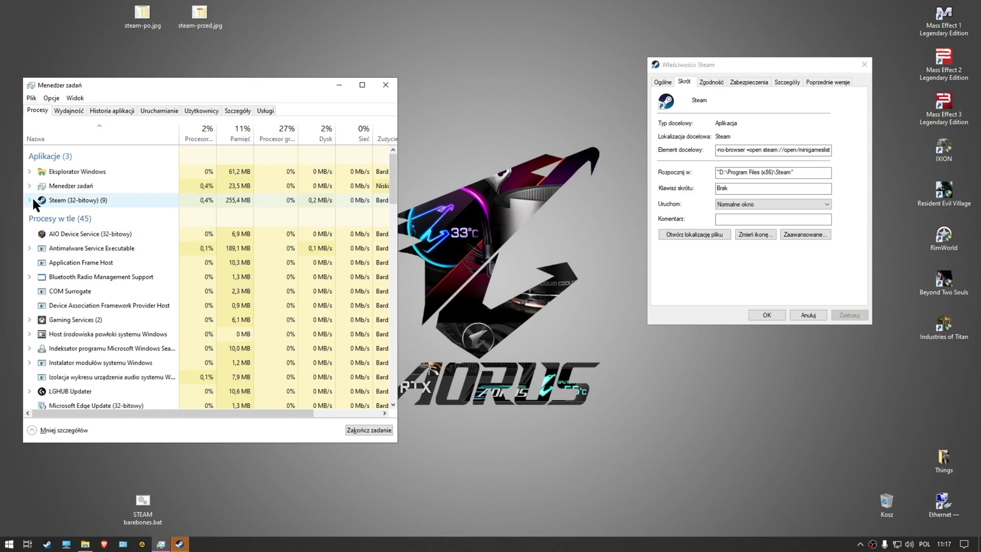
{"action": "left_click", "coordinate": [31, 199]}
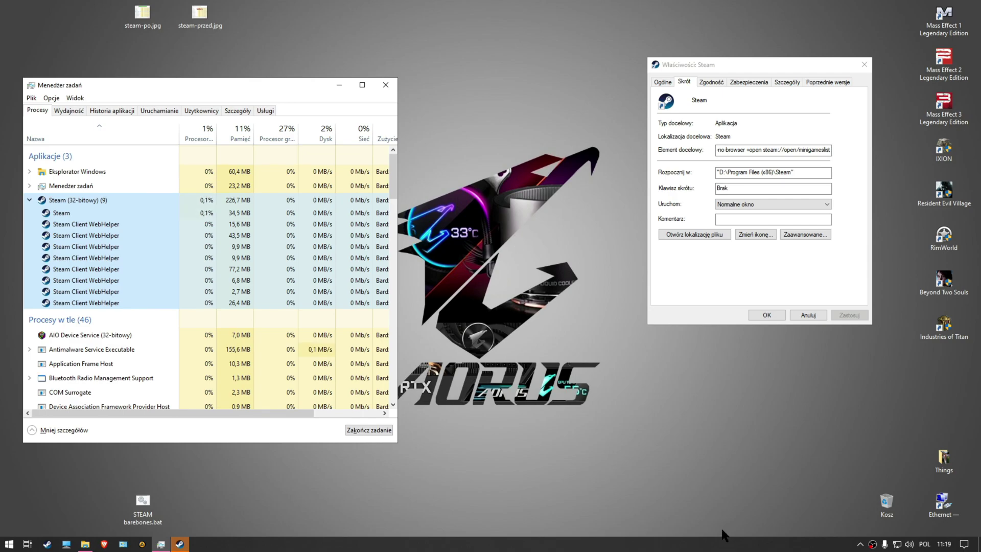
Restore Steam's games list, view the friends list and its settings, and close both friends windows.
{"action": "left_click", "coordinate": [183, 546]}
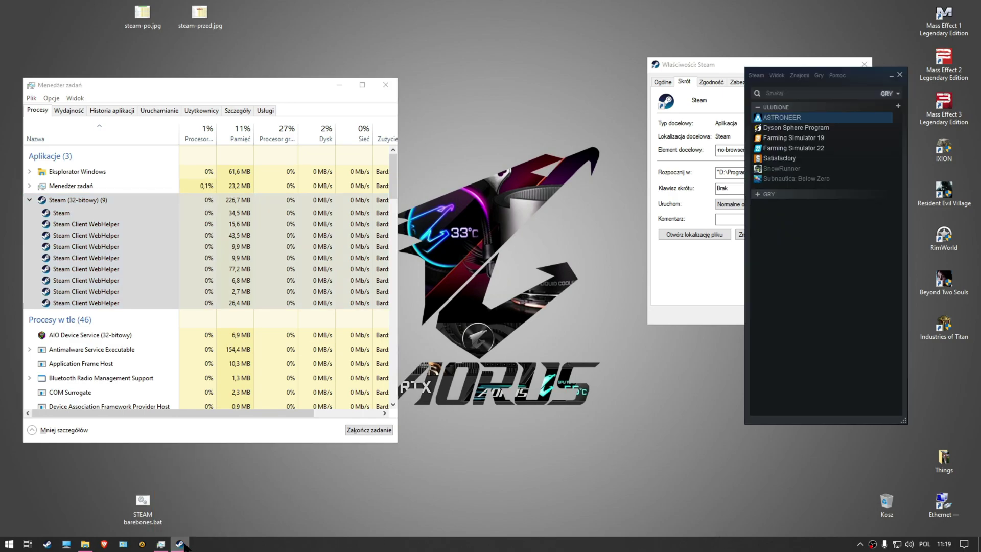
{"action": "left_click", "coordinate": [801, 76]}
{"action": "left_click", "coordinate": [808, 88]}
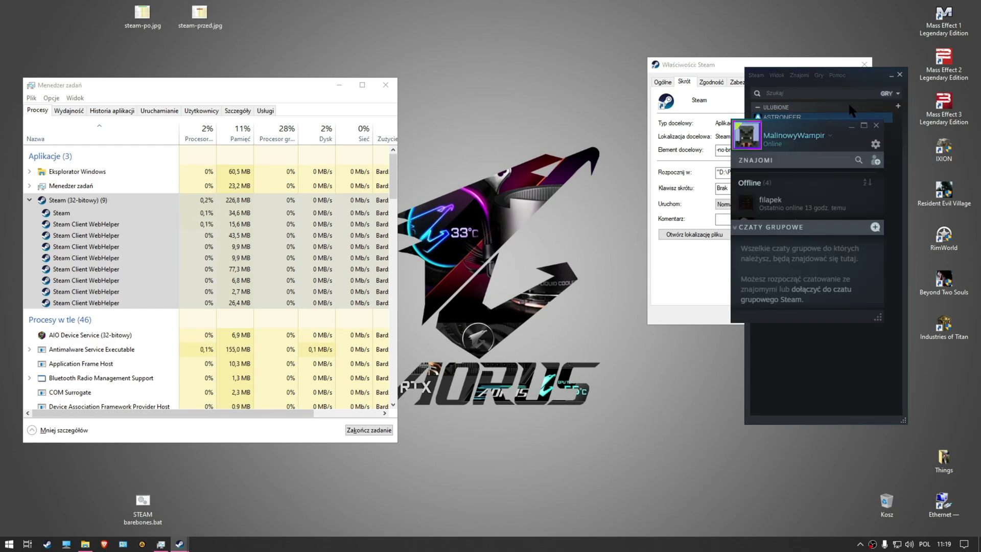
{"action": "left_click", "coordinate": [875, 145]}
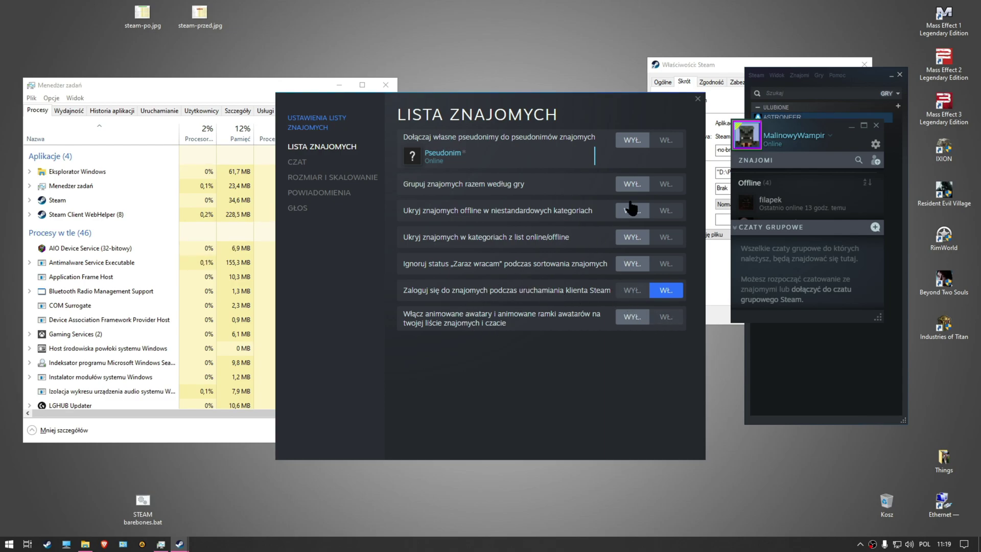
{"action": "left_click", "coordinate": [698, 99]}
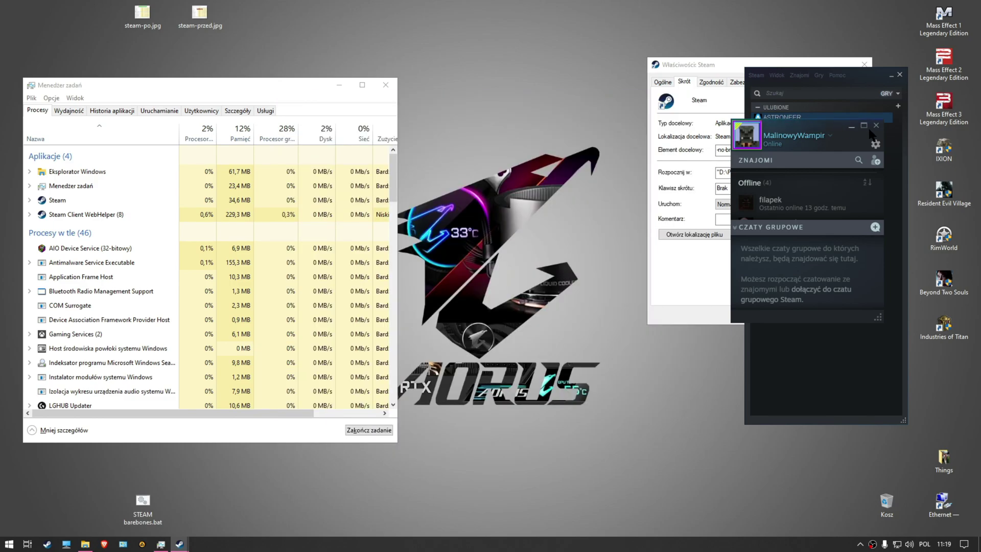
{"action": "left_click", "coordinate": [876, 126]}
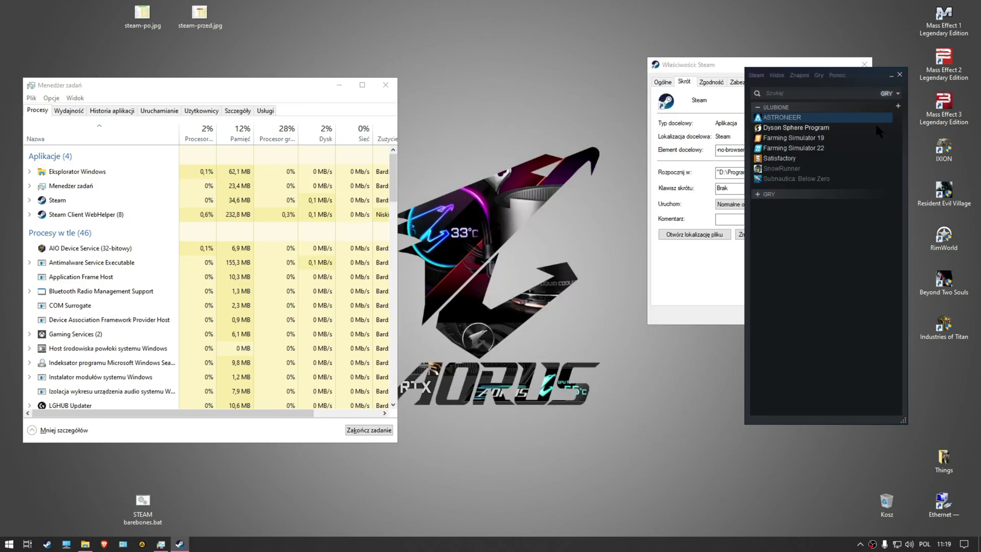
Switch Steam from the small games list to normal mode (Tryb normalny).
{"action": "left_click", "coordinate": [776, 76]}
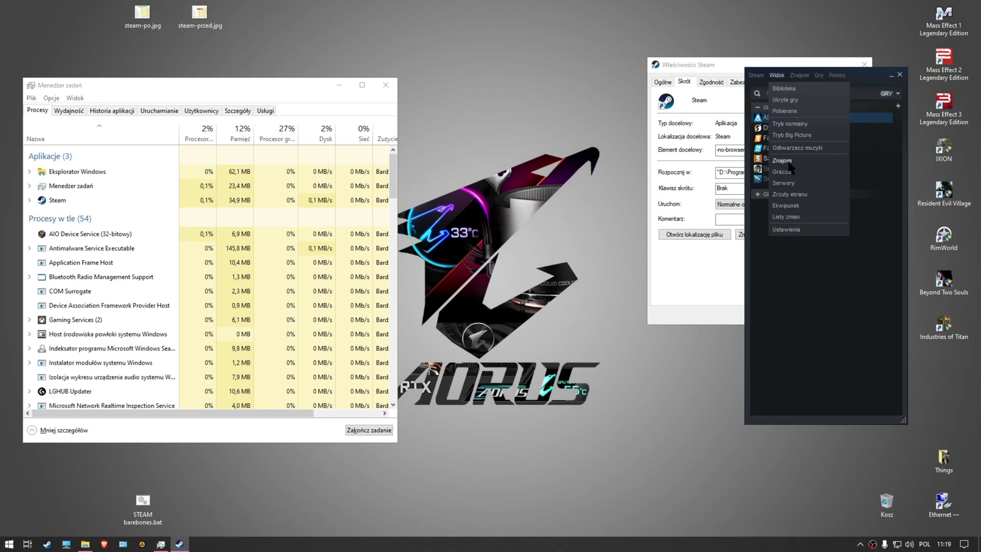
{"action": "left_click", "coordinate": [801, 320]}
{"action": "left_click", "coordinate": [777, 75]}
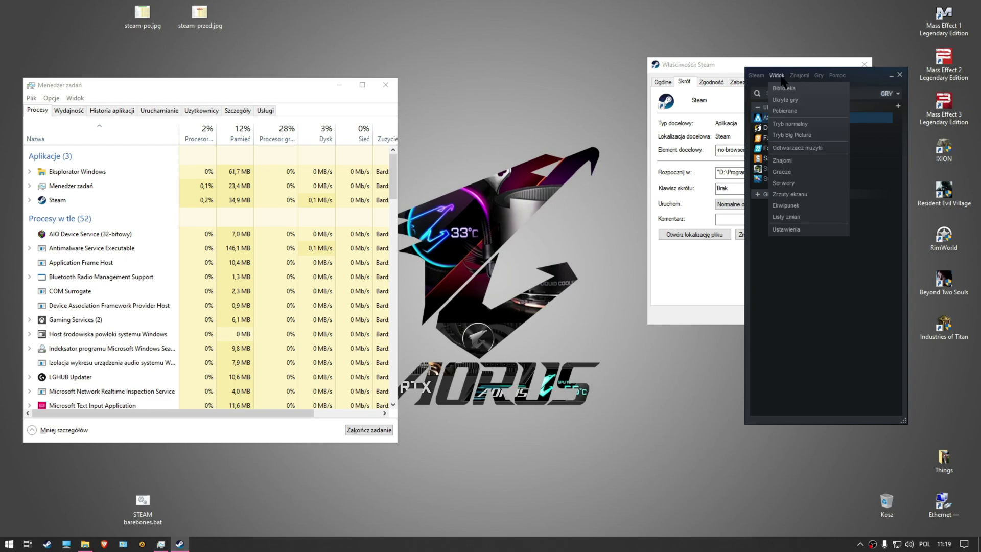
{"action": "left_click", "coordinate": [790, 124]}
Put Steam into offline mode and confirm the change.
{"action": "left_click", "coordinate": [14, 10]}
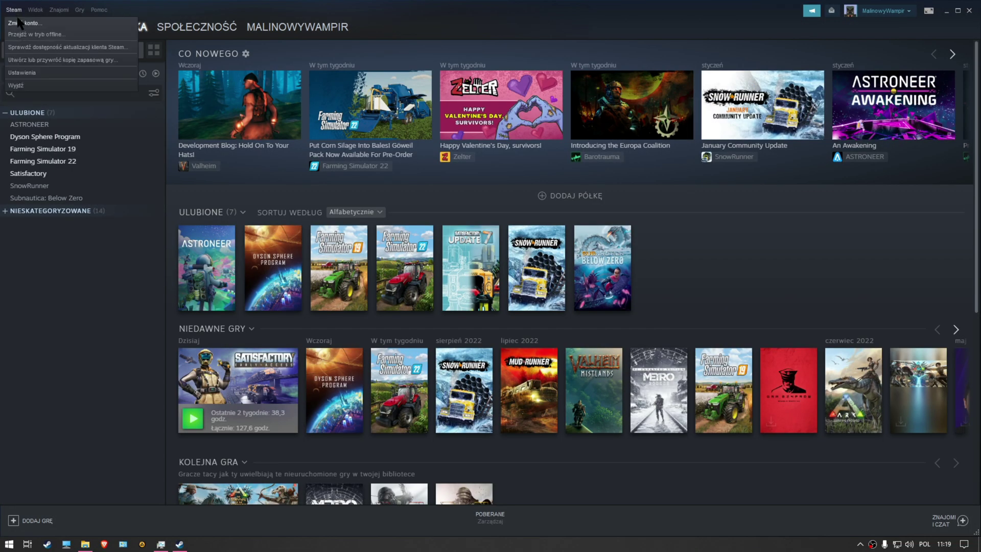
{"action": "left_click", "coordinate": [27, 36]}
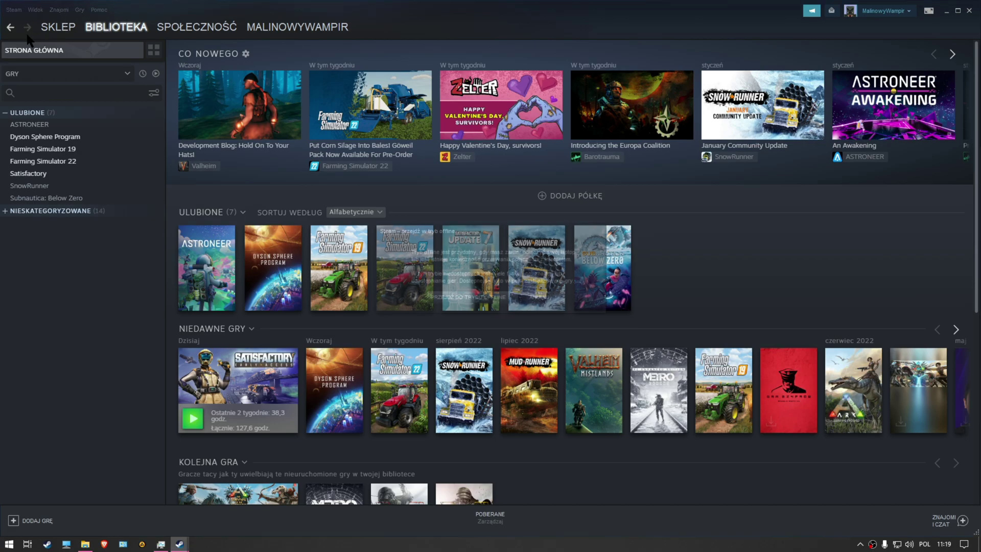
{"action": "left_click", "coordinate": [483, 299]}
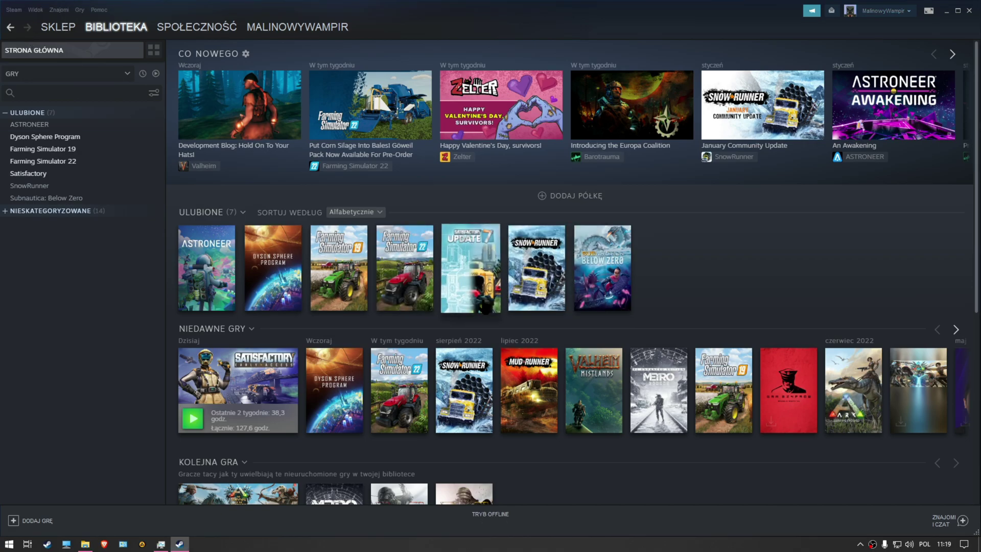
Close the Steam library, examine its background processes in Task Manager, and compare the steam-przed.jpg and steam-po.jpg screenshots.
{"action": "left_click", "coordinate": [969, 10]}
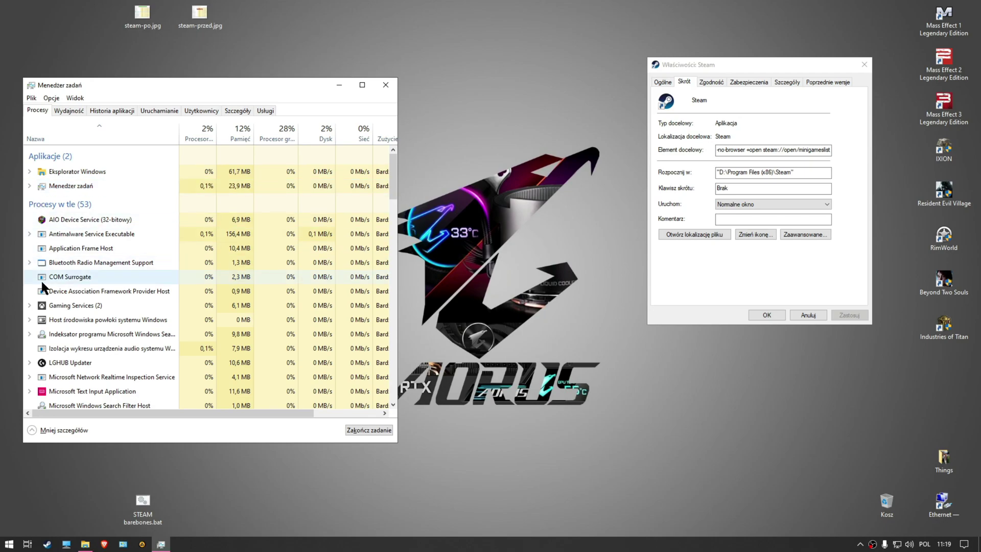
{"action": "scroll", "coordinate": [40, 308], "scroll_direction": "down", "scroll_amount": 7}
{"action": "scroll", "coordinate": [41, 308], "scroll_direction": "down", "scroll_amount": 4}
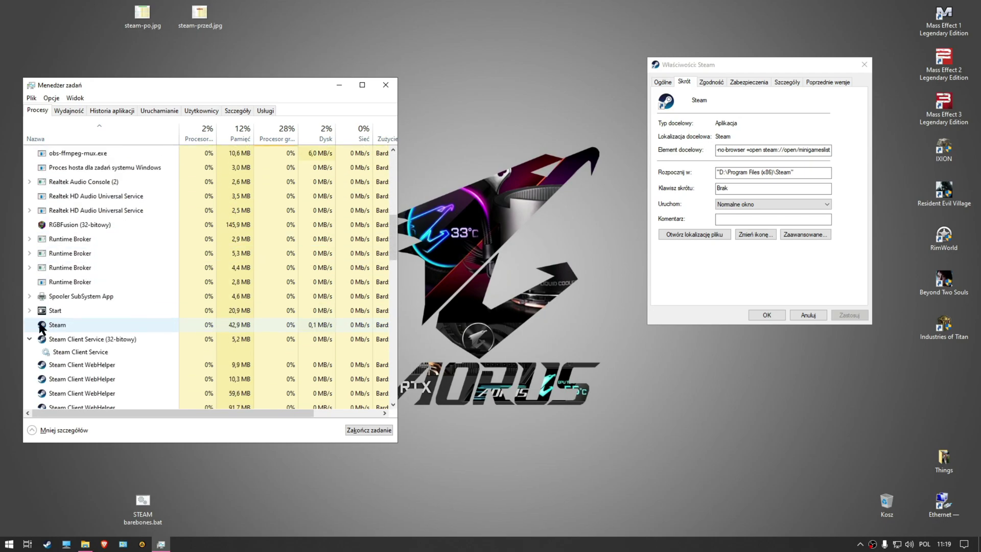
{"action": "scroll", "coordinate": [67, 336], "scroll_direction": "down", "scroll_amount": 2}
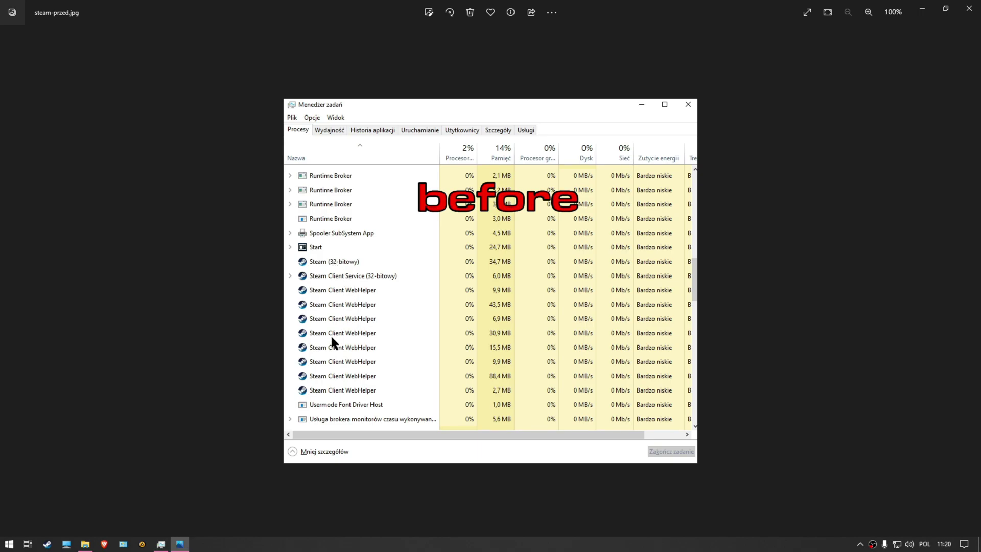
{"action": "left_click", "coordinate": [18, 286]}
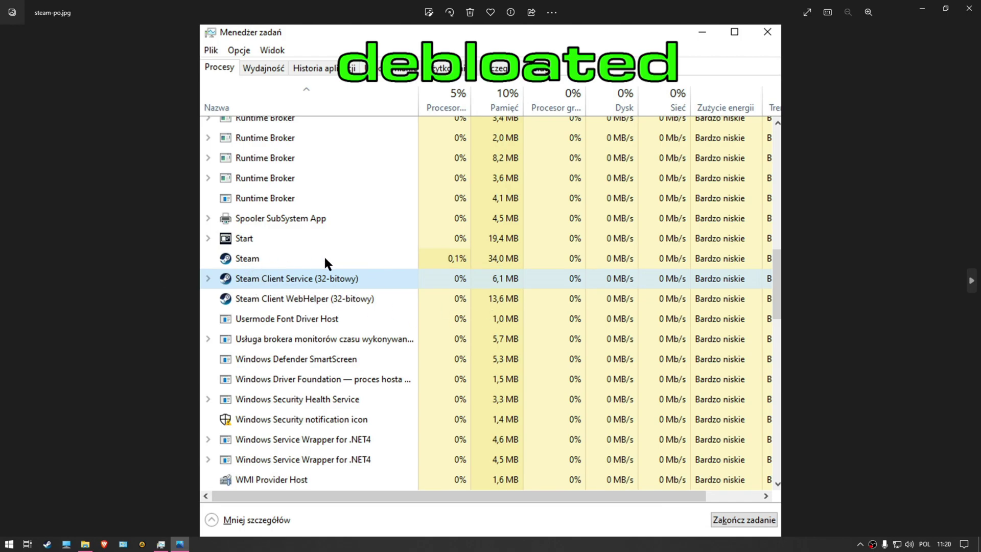
{"action": "left_click", "coordinate": [970, 8]}
Exit Steam completely and check the processes still running in Task Manager.
{"action": "left_click", "coordinate": [860, 544]}
{"action": "right_click", "coordinate": [860, 506]}
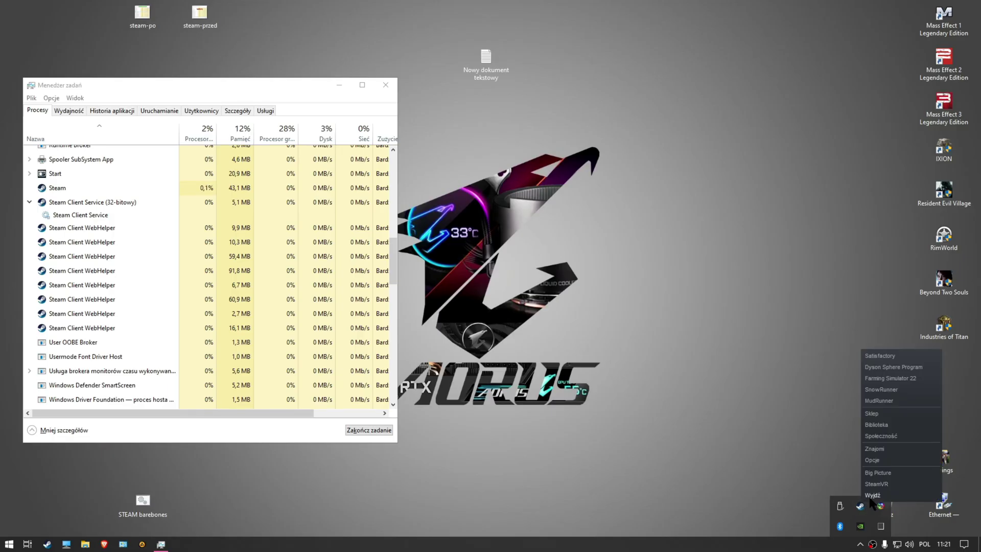
{"action": "left_click", "coordinate": [871, 496]}
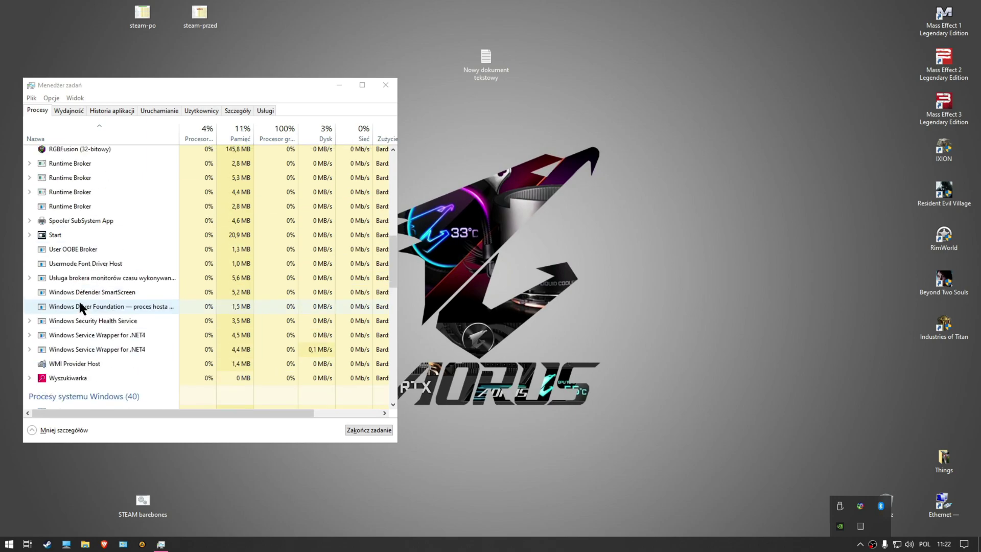
{"action": "scroll", "coordinate": [78, 299], "scroll_direction": "up", "scroll_amount": 5}
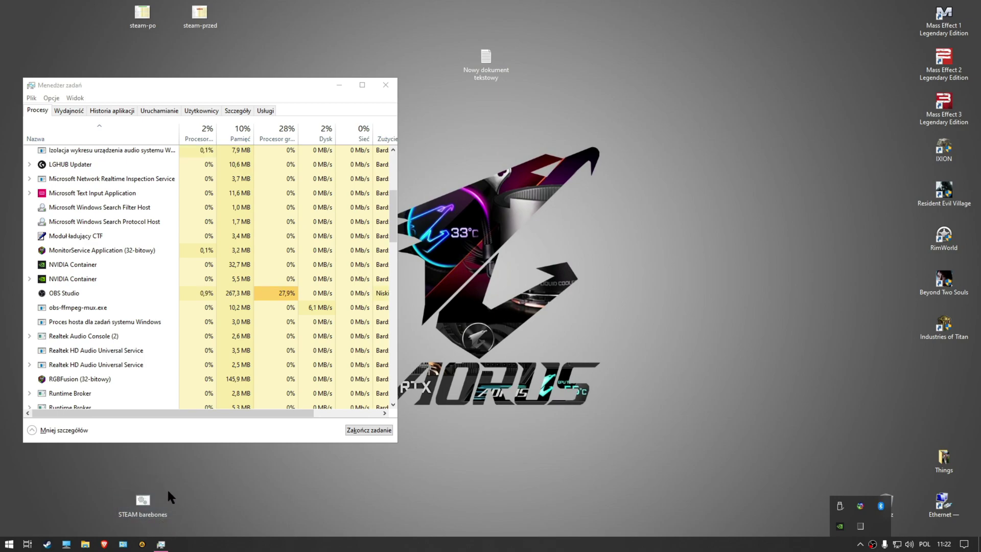
Open Nowy dokument tekstowy from the desktop and highlight the drive letter X in the steam.exe path.
{"action": "key", "text": "super+d"}
{"action": "double_click", "coordinate": [486, 60]}
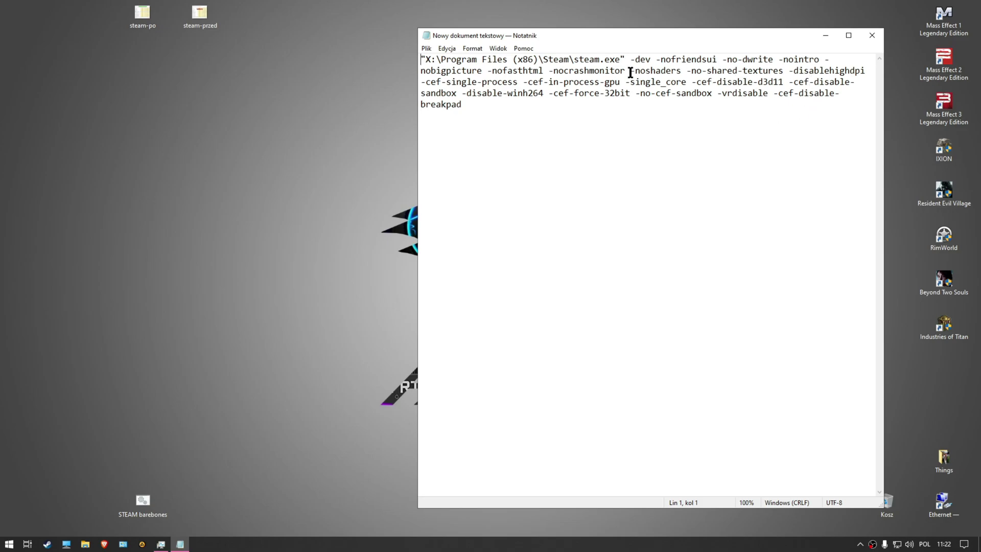
{"action": "left_click_drag", "start_coordinate": [429, 60], "coordinate": [427, 58]}
{"action": "left_click", "coordinate": [160, 498]}
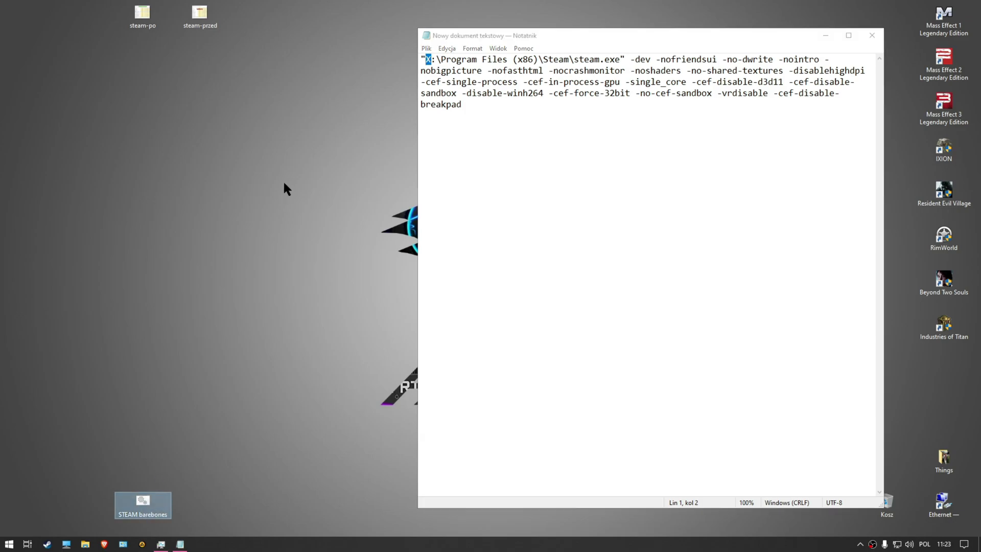
Create a new text document on the desktop named Steam tutorial.
{"action": "right_click", "coordinate": [253, 143]}
{"action": "mouse_move", "coordinate": [288, 240]}
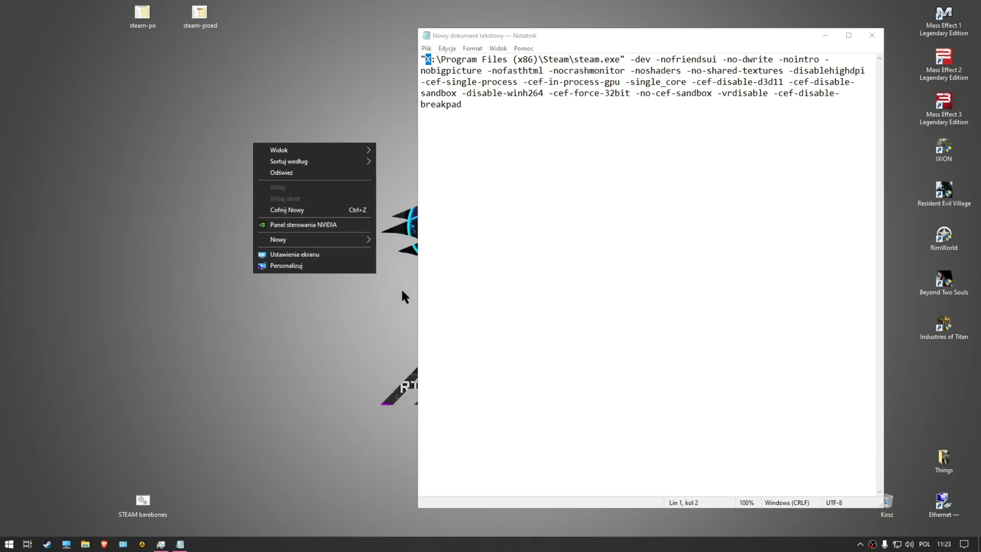
{"action": "mouse_move", "coordinate": [368, 239]}
{"action": "left_click", "coordinate": [408, 326]}
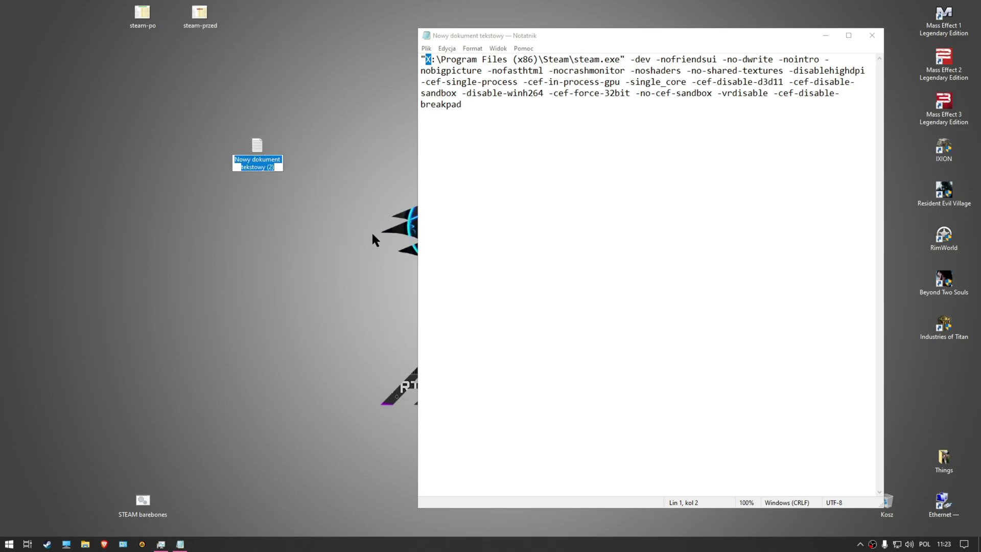
{"action": "type", "text": "Stea"}
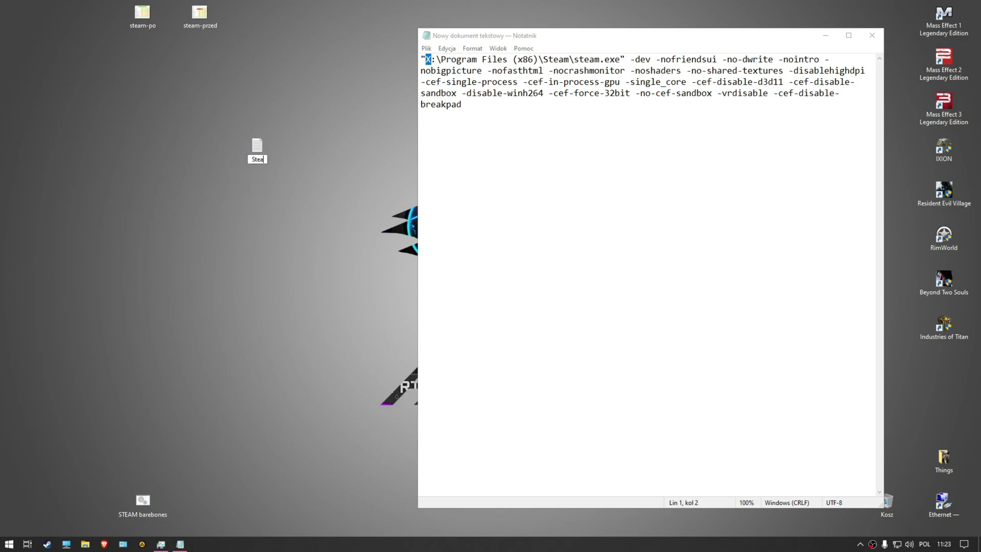
{"action": "type", "text": "m tutorial"}
{"action": "key", "text": "Return"}
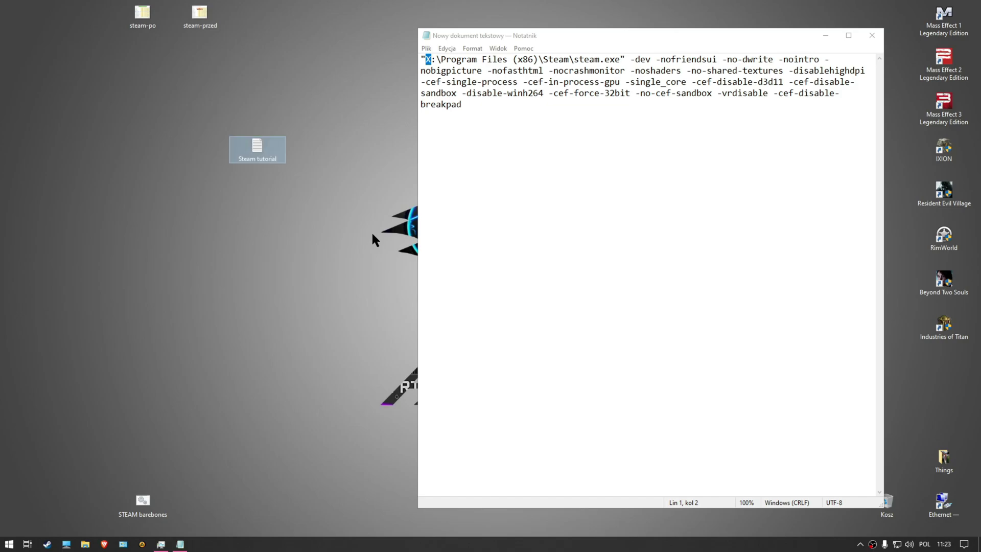
Copy the full steam.exe launch command from Nowy dokument tekstowy into the Steam tutorial document, closing the source file.
{"action": "left_click", "coordinate": [464, 104]}
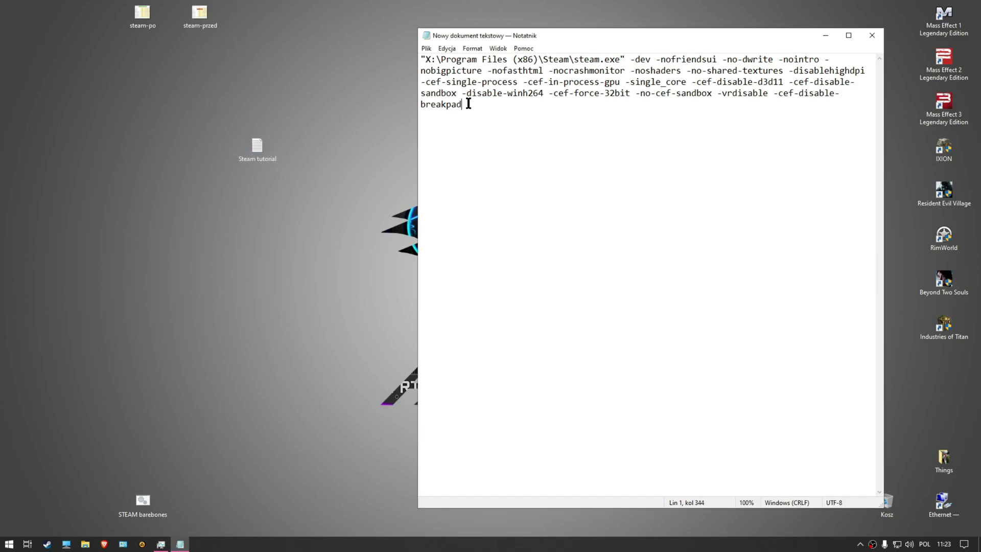
{"action": "left_click_drag", "start_coordinate": [464, 104], "coordinate": [424, 63]}
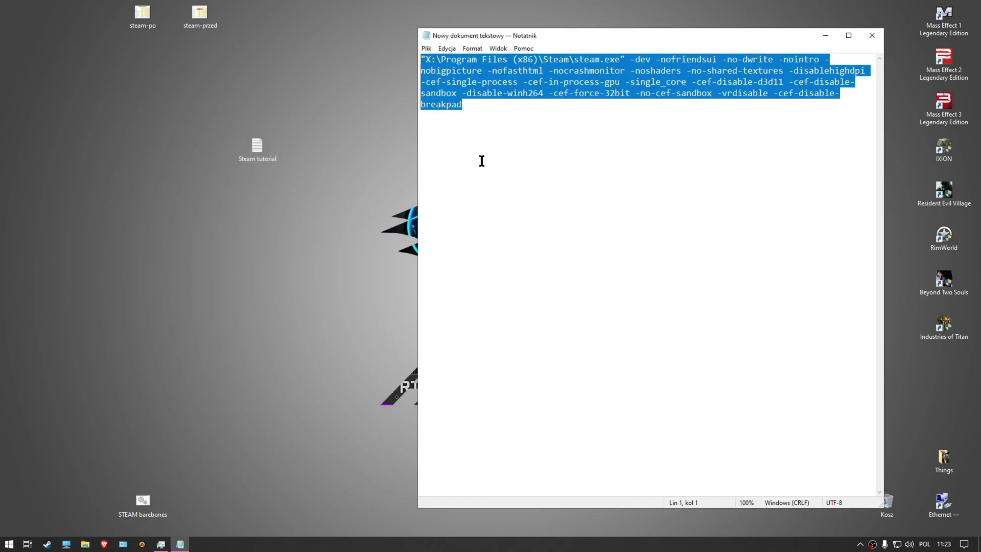
{"action": "left_click", "coordinate": [873, 36]}
{"action": "double_click", "coordinate": [261, 148]}
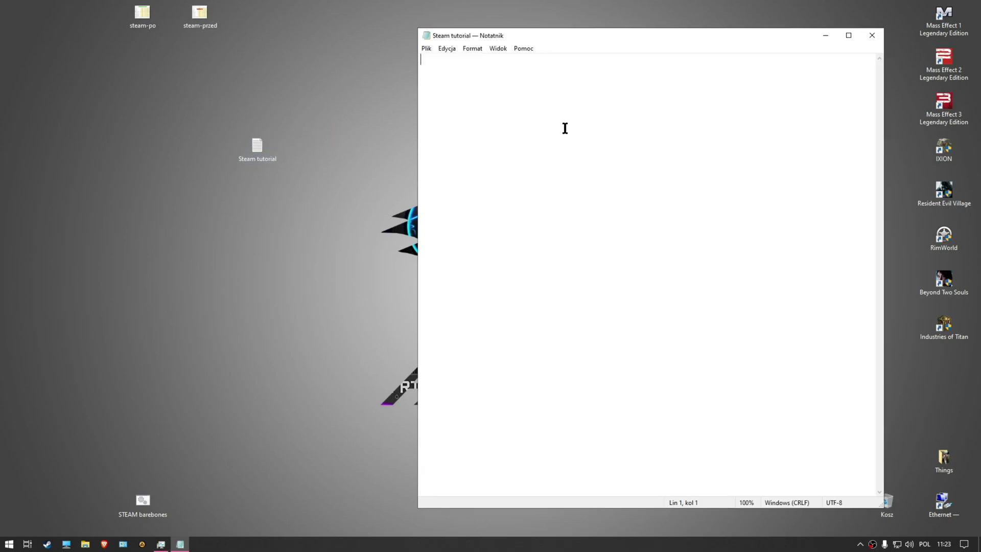
{"action": "type", "text": "\"X:\\Program Files (x86)\\Steam\\steam.exe\" -dev -nofriendsui -no-dwrite -nointro -nobigpicture -nofasthtml -nocrashmonitor -noshaders -no-shared-textures -disablehighdpi -cef-single-process -cef-in-process-gpu -single_core -cef-disable-d3d11 -cef-disable-sandbox -disable-winh264 -cef-force-32bit -no-cef-sandbox -vrdisable -cef-disable-breakpad"}
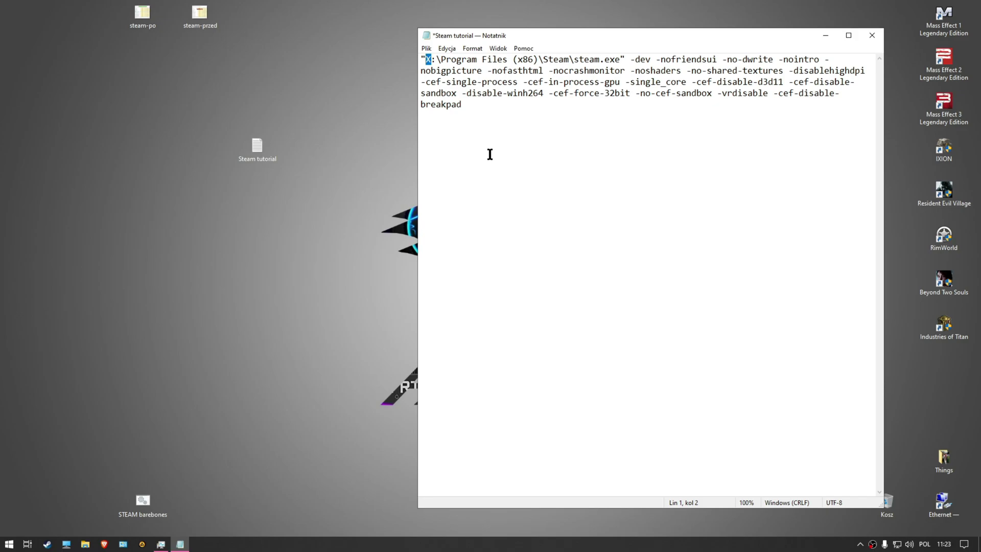
Change the drive letter in the steam.exe path to D, then save and close the Steam tutorial document.
{"action": "type", "text": "D"}
{"action": "left_click", "coordinate": [871, 35]}
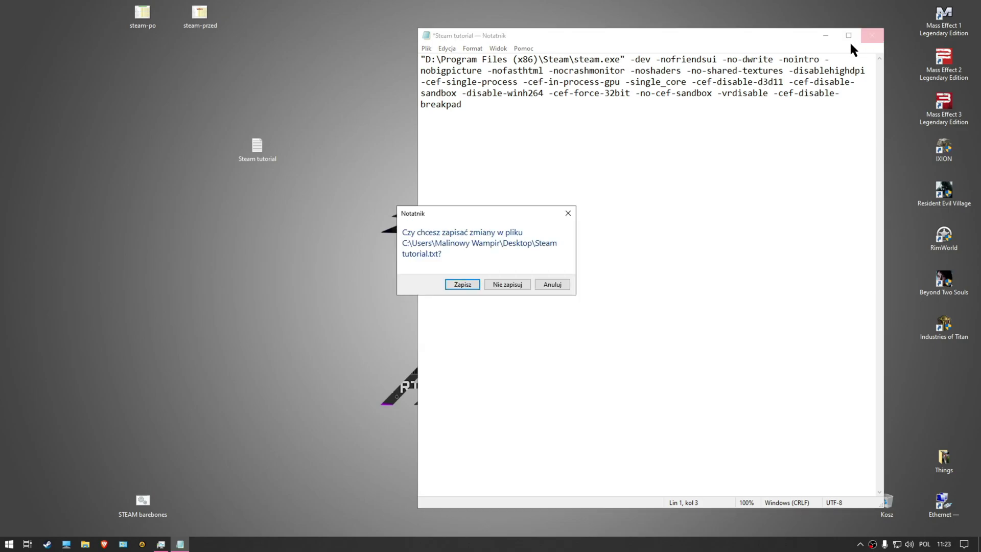
{"action": "left_click", "coordinate": [472, 284]}
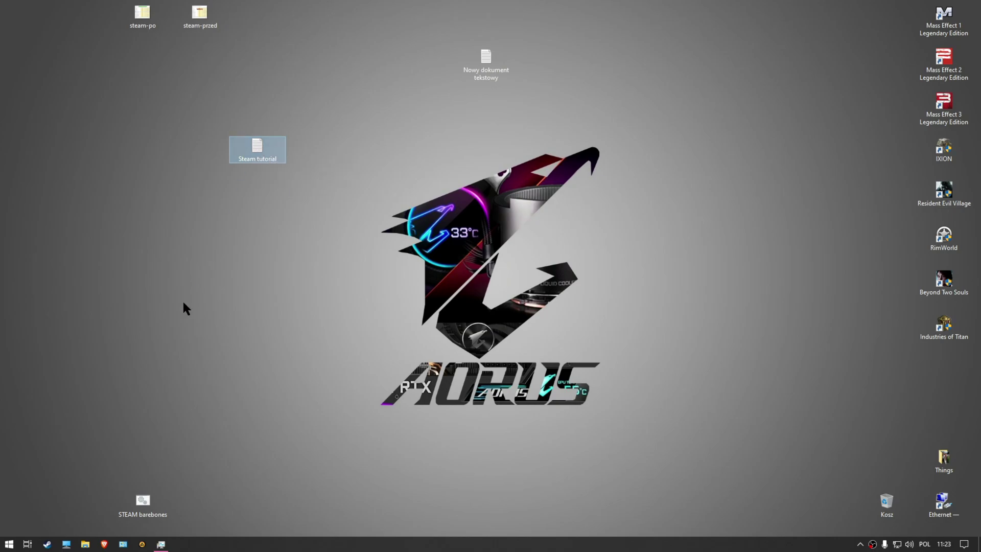
Turn on the display of file name extensions in File Explorer.
{"action": "left_click", "coordinate": [85, 544]}
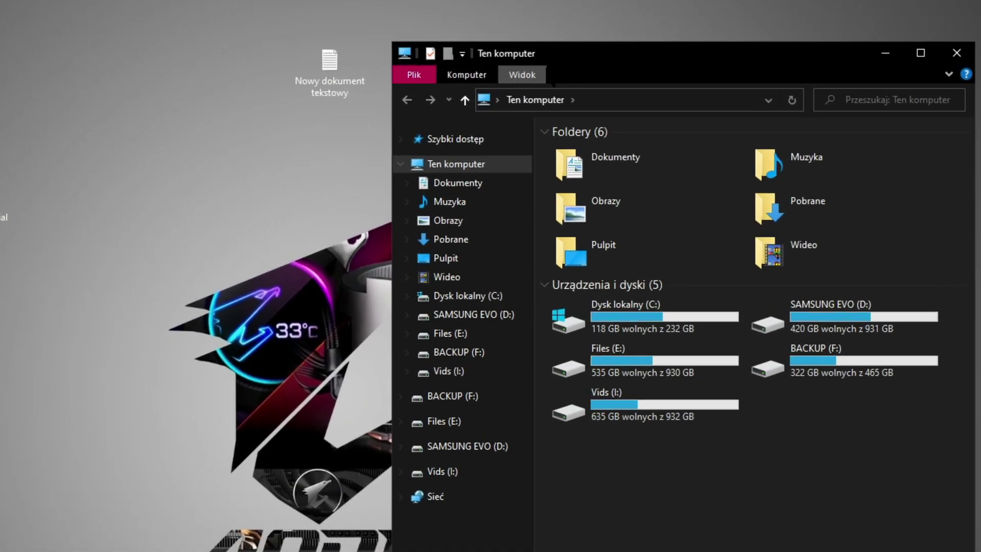
{"action": "left_click", "coordinate": [624, 69]}
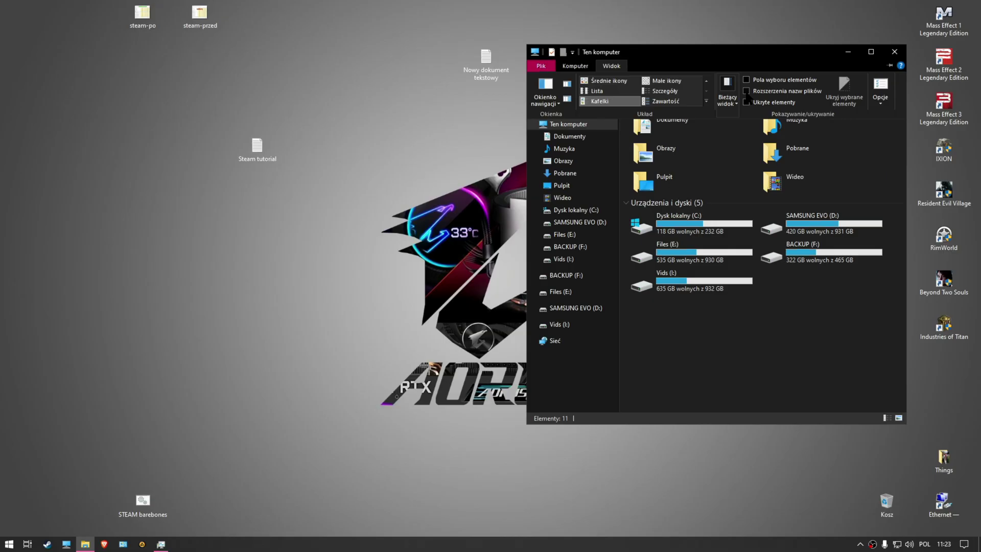
{"action": "key", "text": "Escape"}
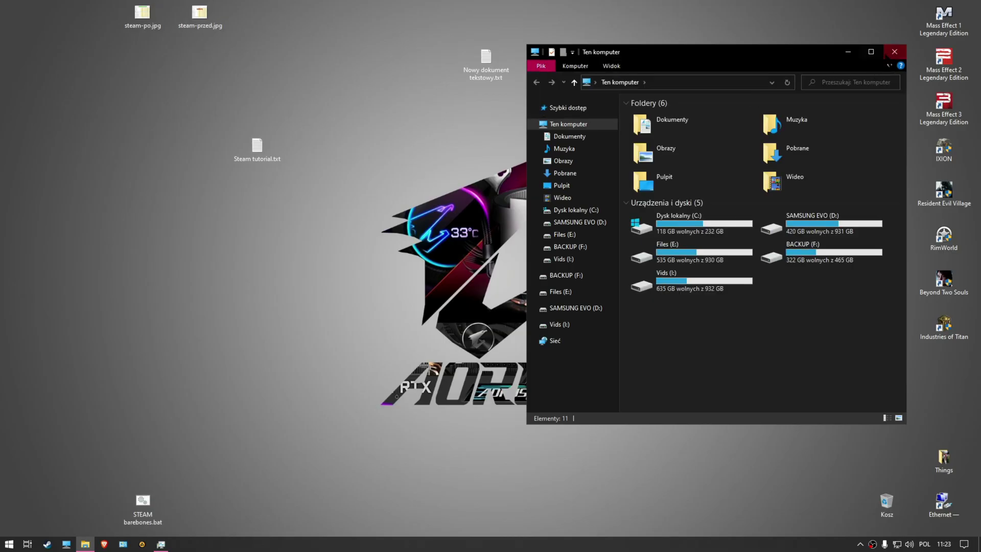
Rename Steam tutorial.txt on the desktop to Steam tutorial.bat, accept the extension change, and close File Explorer.
{"action": "left_click", "coordinate": [277, 162]}
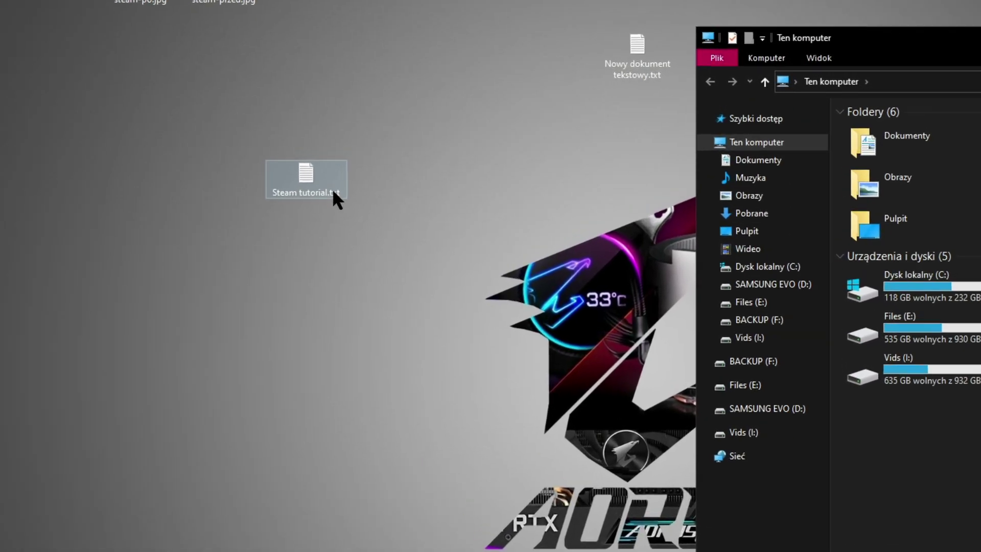
{"action": "left_click", "coordinate": [277, 160]}
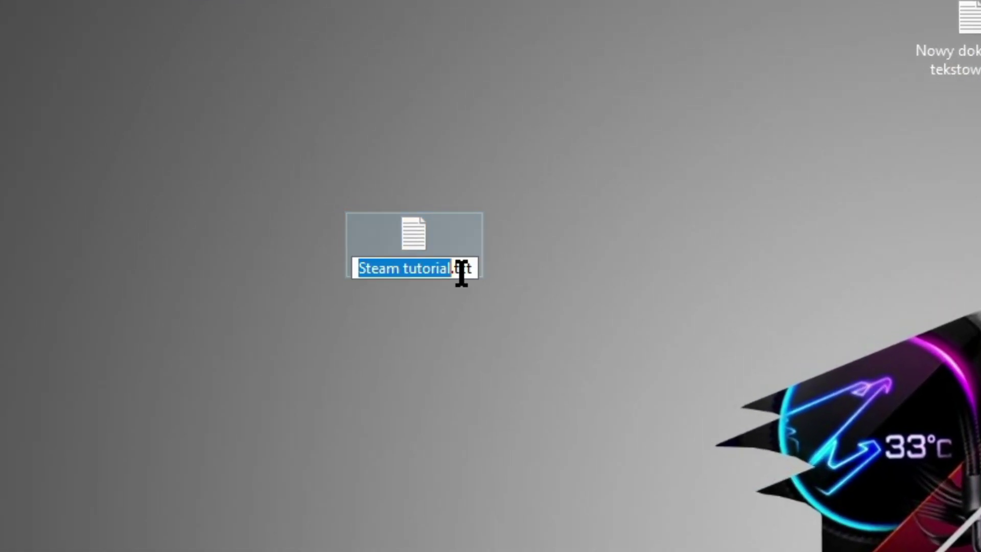
{"action": "left_click_drag", "start_coordinate": [467, 269], "coordinate": [455, 268]}
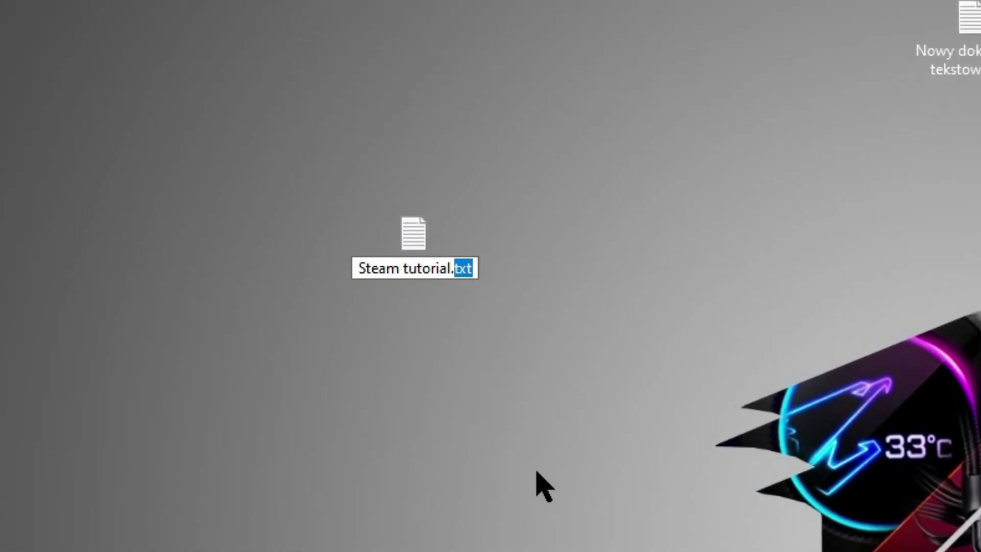
{"action": "type", "text": "bat"}
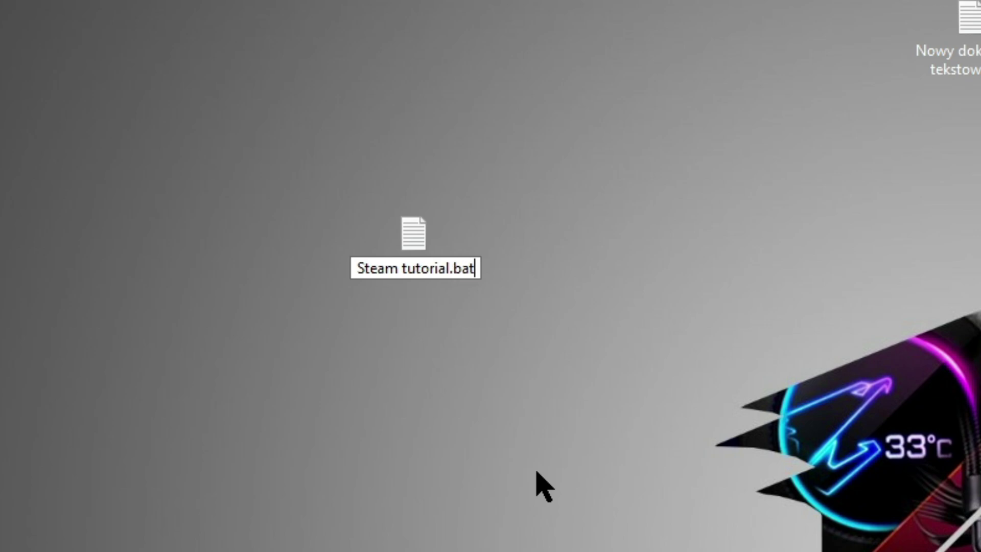
{"action": "key", "text": "Return"}
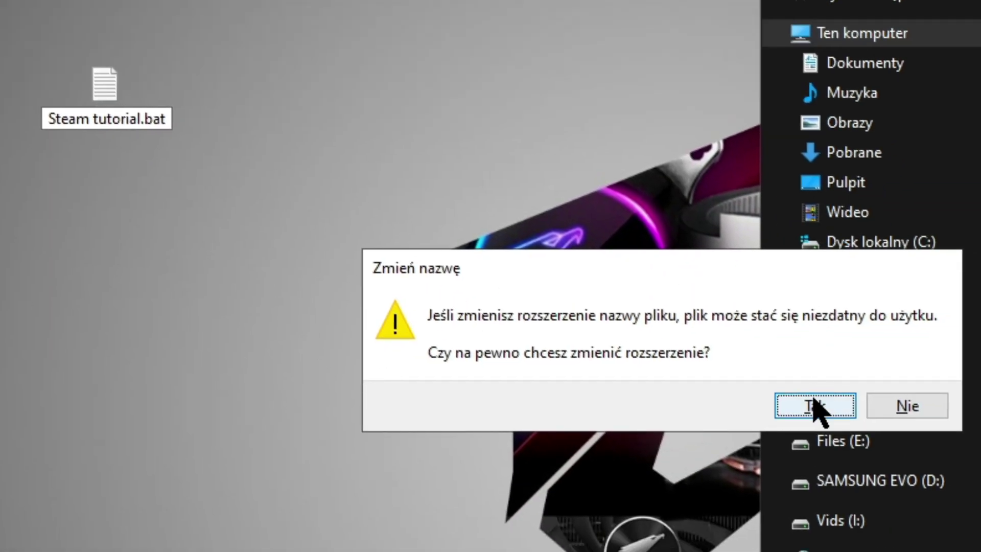
{"action": "left_click", "coordinate": [970, 494]}
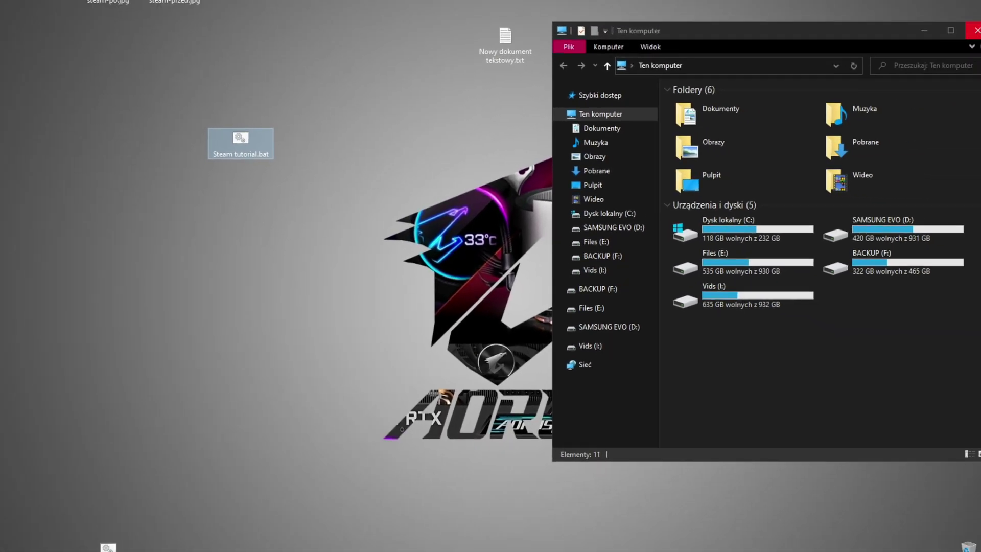
{"action": "left_click", "coordinate": [976, 31]}
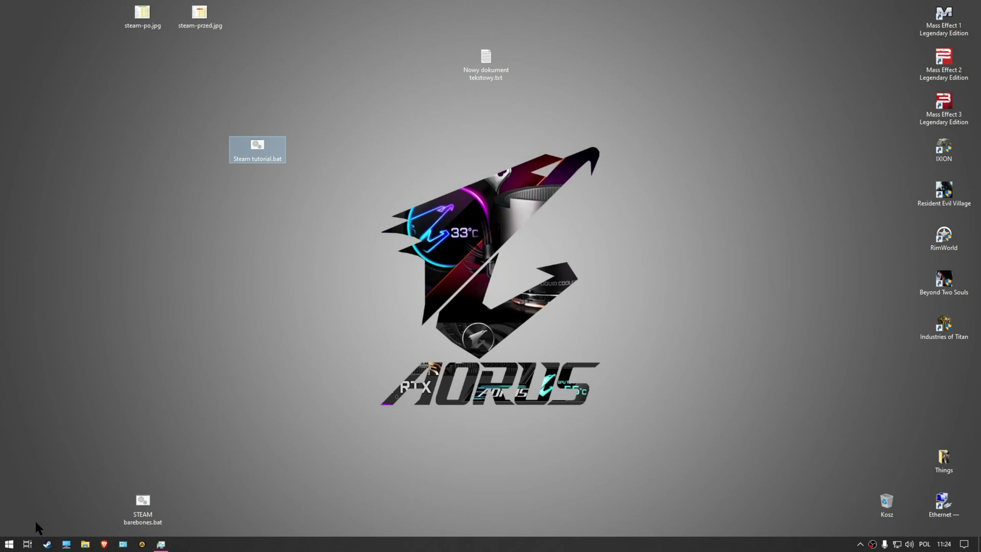
Open Task Manager and run Steam tutorial.bat from the desktop, arranging the Task Manager and console windows side by side.
{"action": "key", "text": "ctrl+shift+Escape"}
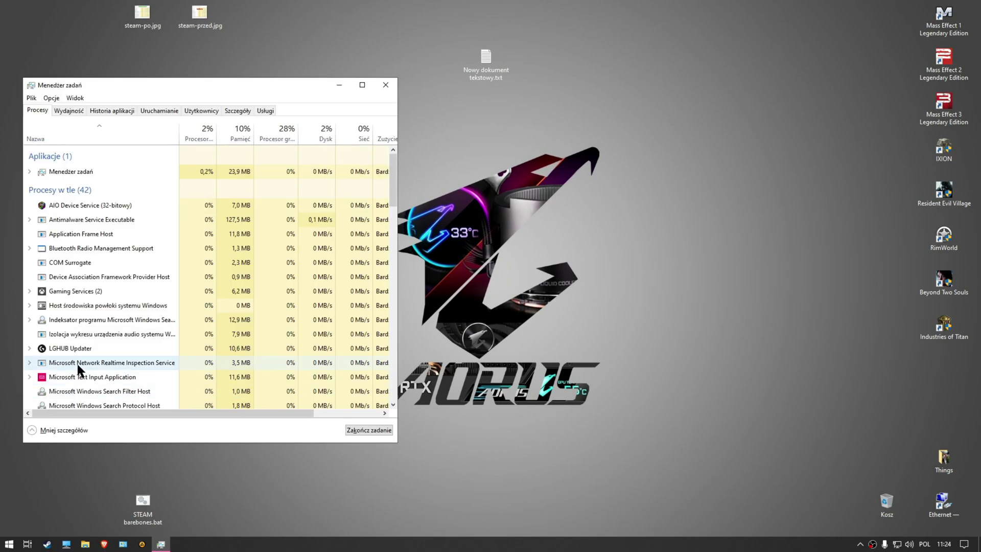
{"action": "scroll", "coordinate": [81, 364], "scroll_direction": "down", "scroll_amount": 2}
{"action": "left_click_drag", "start_coordinate": [166, 84], "coordinate": [622, 97]}
{"action": "double_click", "coordinate": [265, 146]}
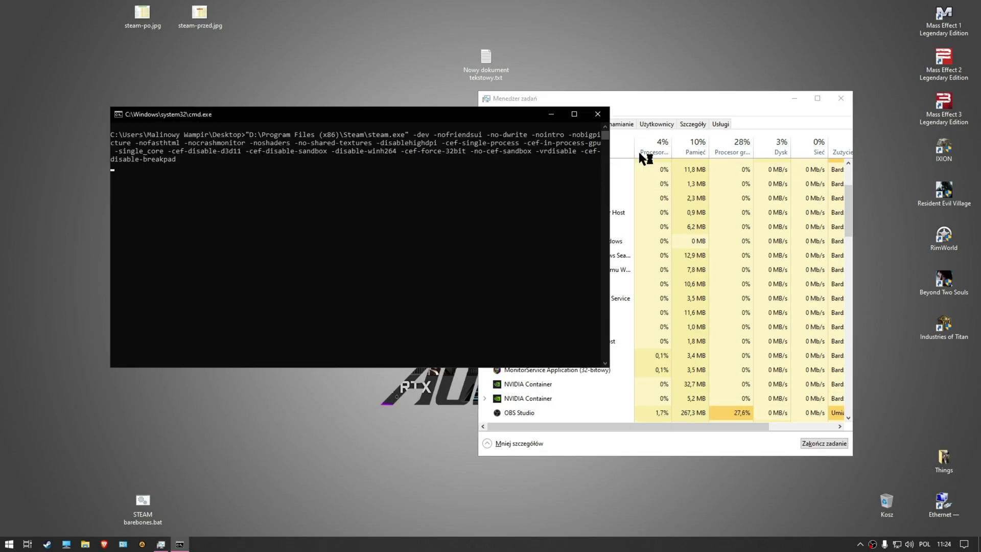
{"action": "left_click_drag", "start_coordinate": [410, 116], "coordinate": [315, 72]}
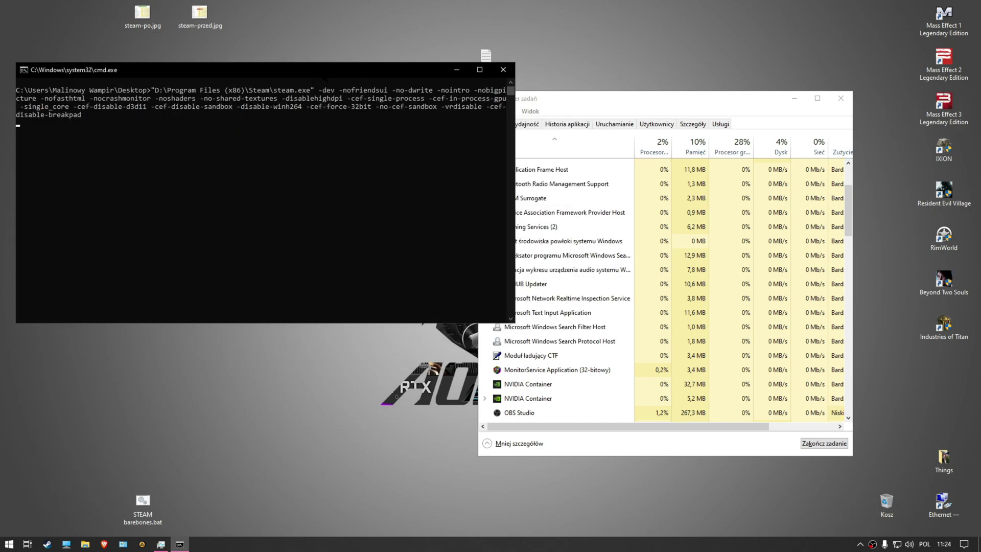
Watch the process list in Task Manager while Steam starts, and choose online mode in the Steam offline dialog.
{"action": "left_click", "coordinate": [584, 100]}
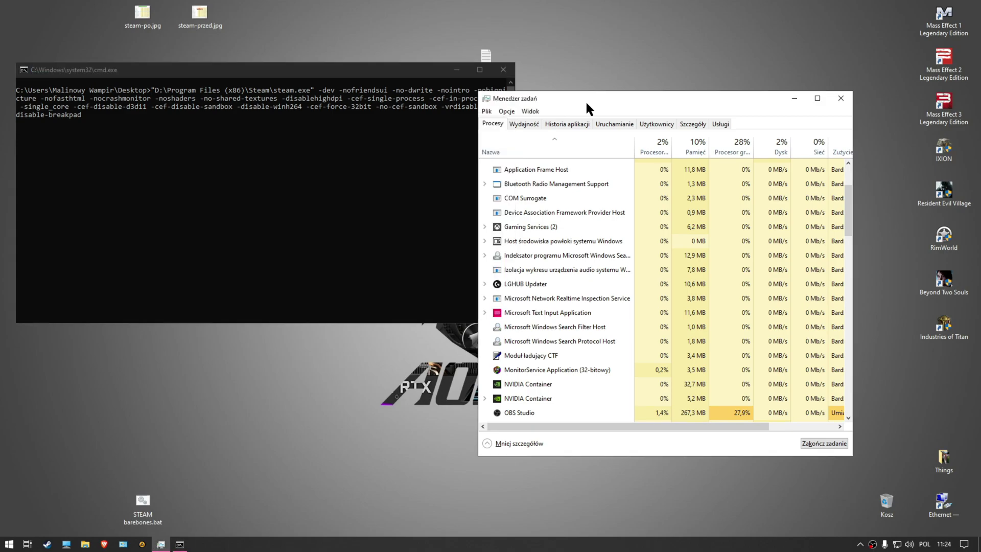
{"action": "scroll", "coordinate": [664, 241], "scroll_direction": "up", "scroll_amount": 2}
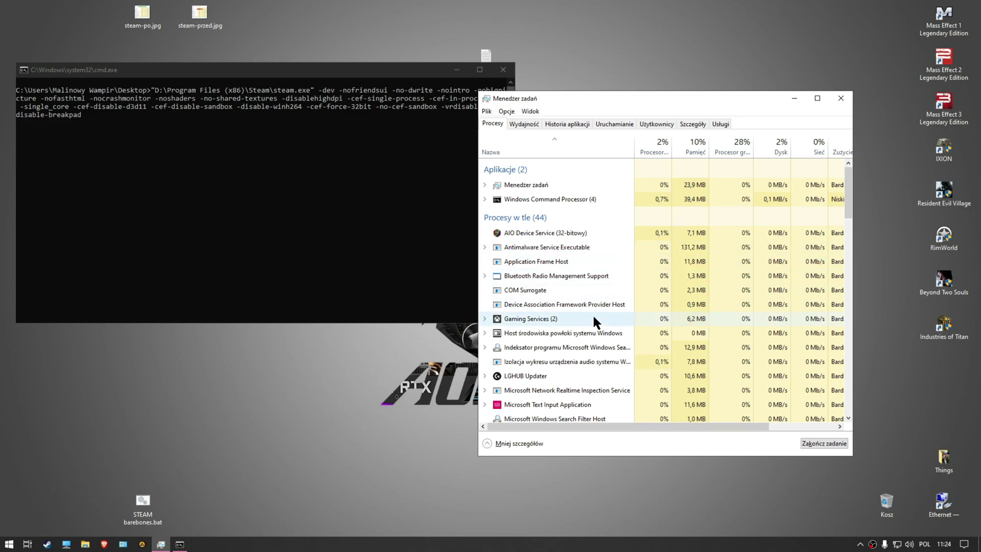
{"action": "scroll", "coordinate": [593, 318], "scroll_direction": "down", "scroll_amount": 4}
{"action": "scroll", "coordinate": [596, 325], "scroll_direction": "down", "scroll_amount": 1}
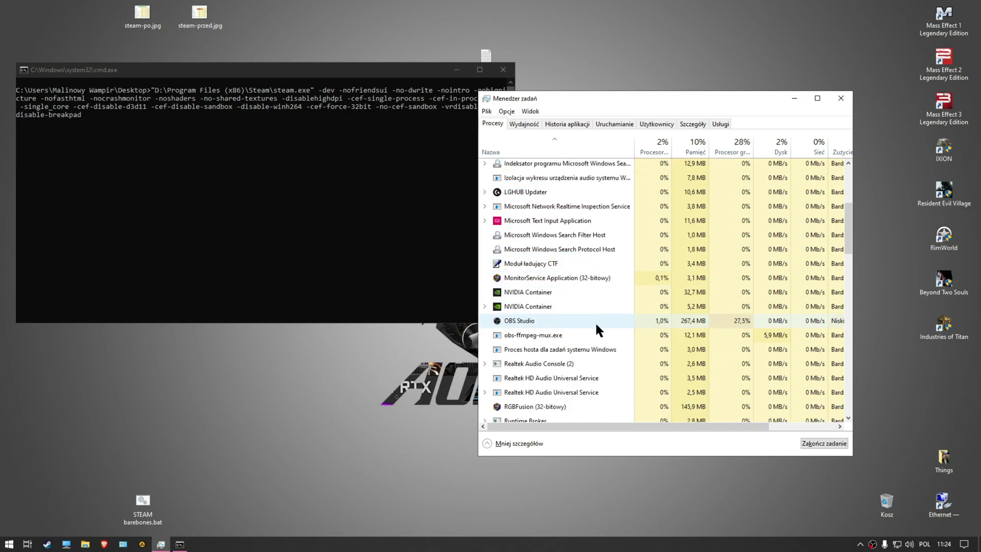
{"action": "scroll", "coordinate": [595, 321], "scroll_direction": "up", "scroll_amount": 5}
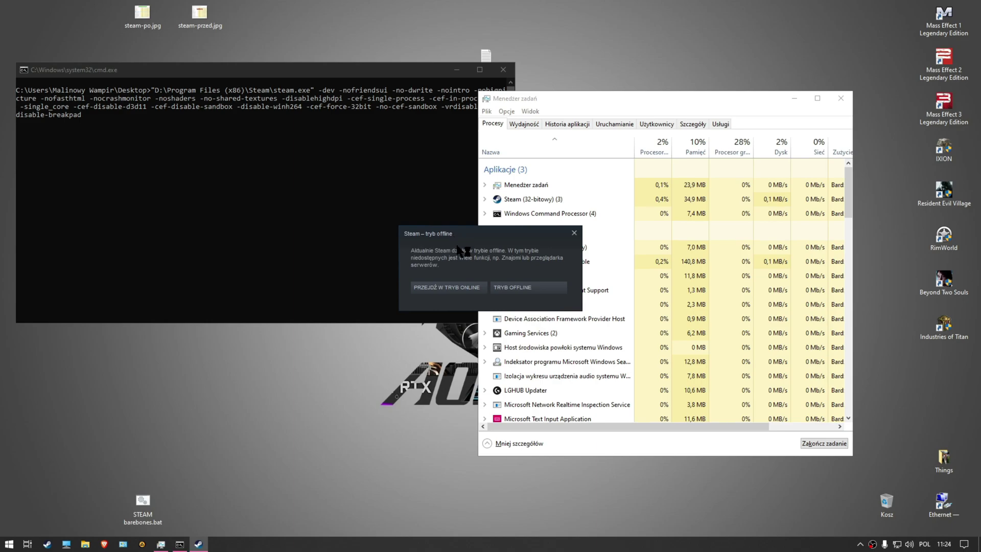
{"action": "left_click", "coordinate": [463, 291]}
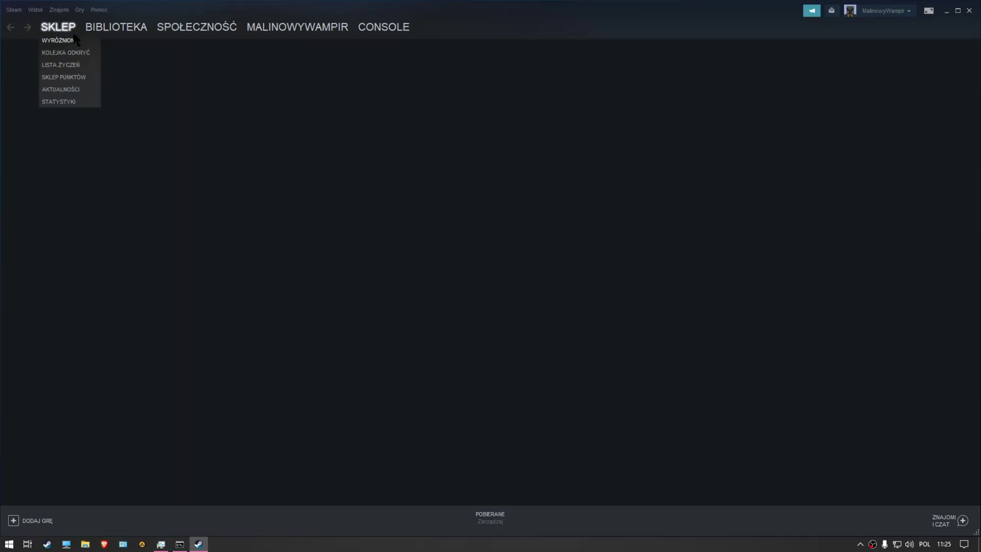
Check whether the Library, Community, profile, Console and Store pages load in the Steam window.
{"action": "left_click", "coordinate": [136, 28]}
{"action": "left_click", "coordinate": [191, 29]}
{"action": "left_click", "coordinate": [298, 28]}
{"action": "left_click", "coordinate": [381, 29]}
{"action": "left_click", "coordinate": [65, 31]}
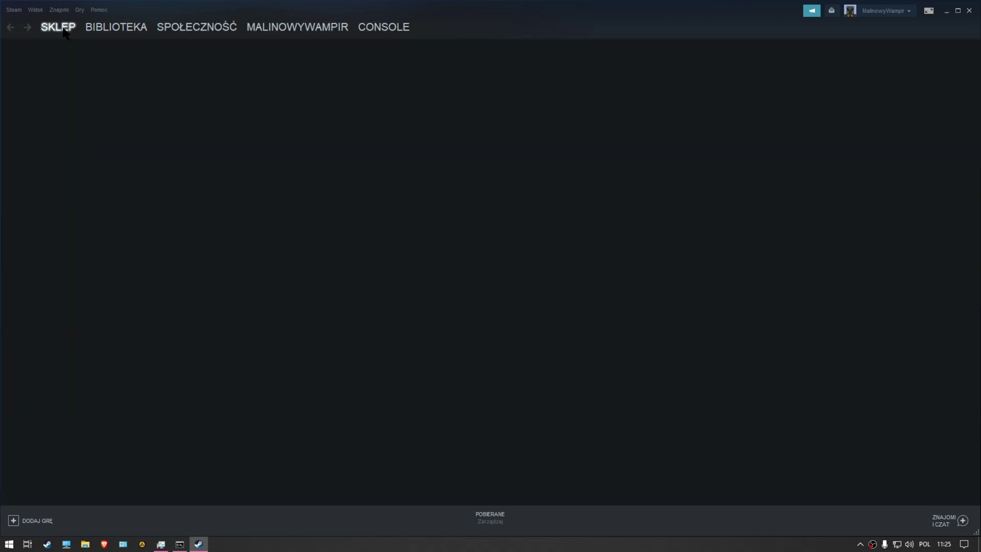
{"action": "left_click", "coordinate": [381, 28]}
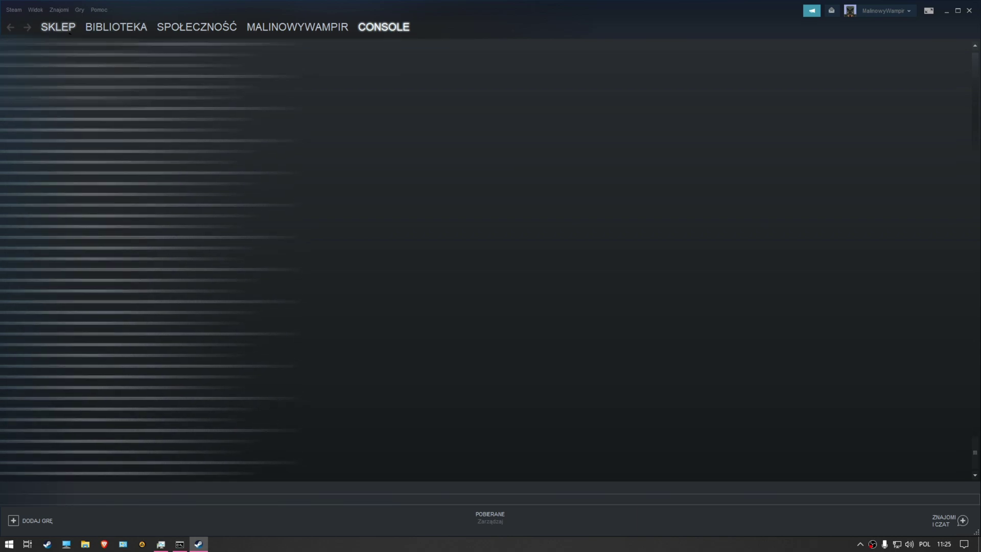
{"action": "left_click", "coordinate": [57, 27]}
Switch Steam to mini mode and close its compact window so that it keeps running in the background.
{"action": "left_click", "coordinate": [35, 10]}
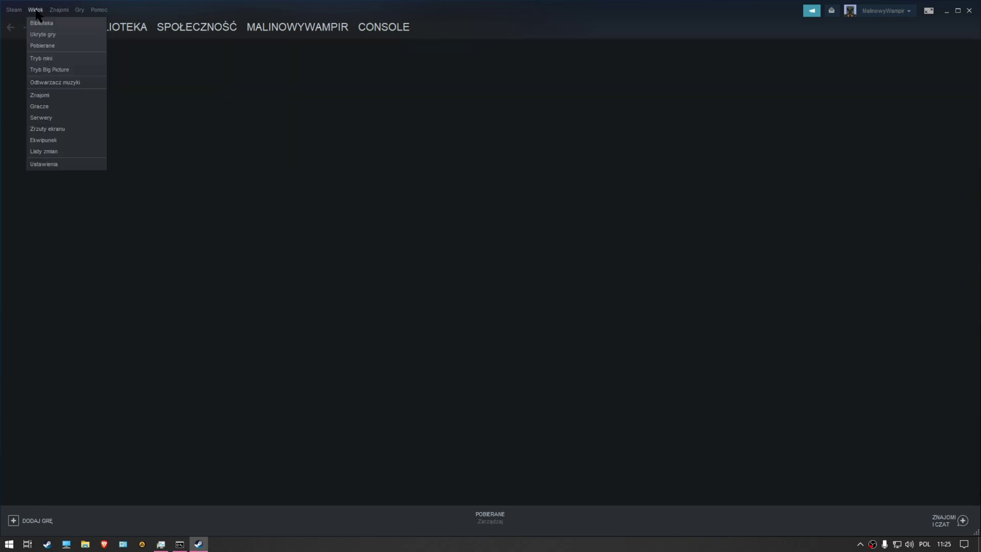
{"action": "left_click", "coordinate": [44, 59]}
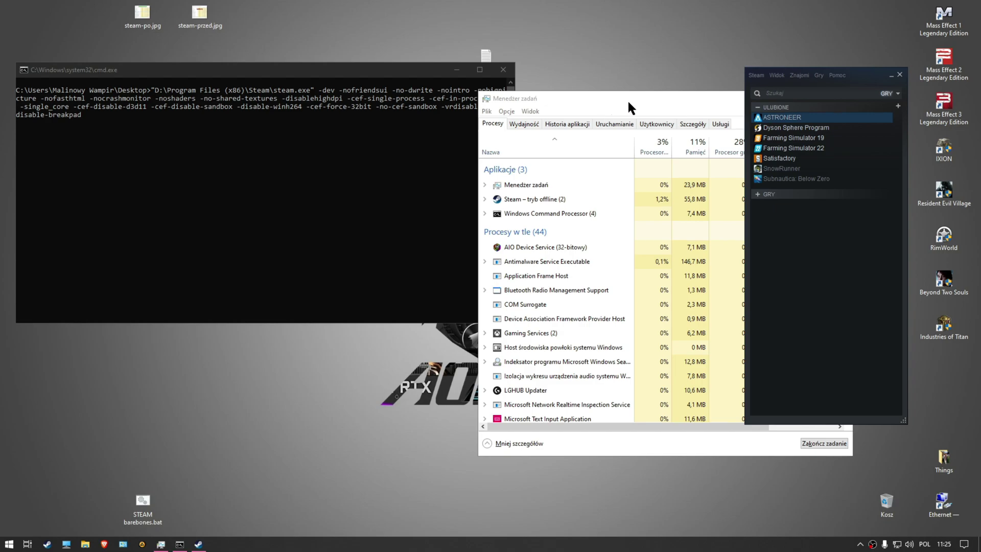
{"action": "left_click", "coordinate": [900, 75]}
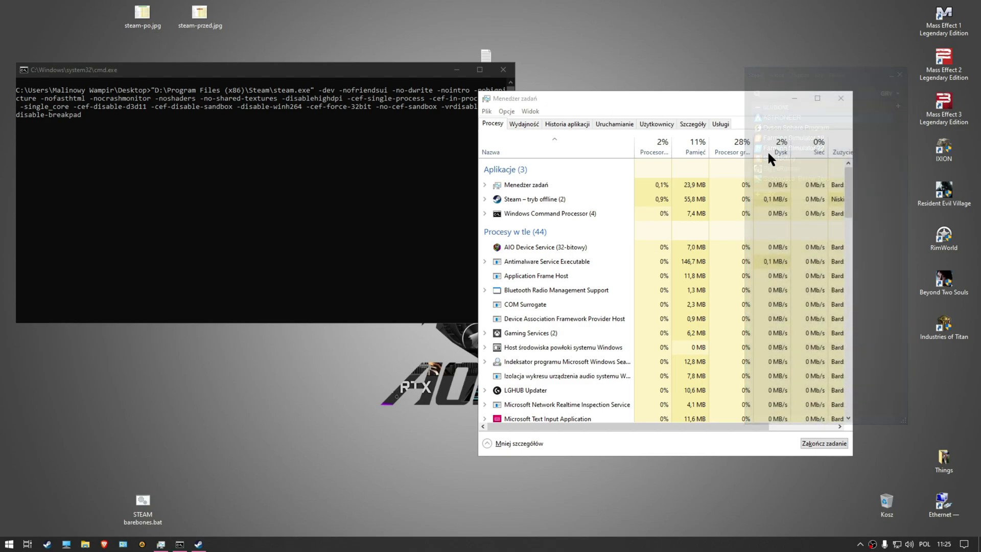
Look through Task Manager's background processes for the Steam entries and their memory use.
{"action": "scroll", "coordinate": [501, 289], "scroll_direction": "down", "scroll_amount": 5}
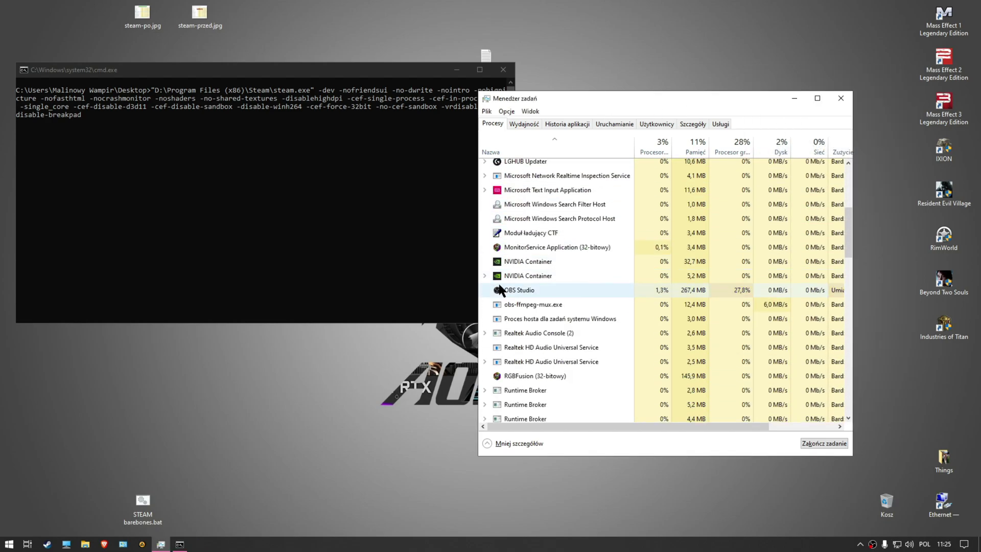
{"action": "scroll", "coordinate": [483, 360], "scroll_direction": "down", "scroll_amount": 3}
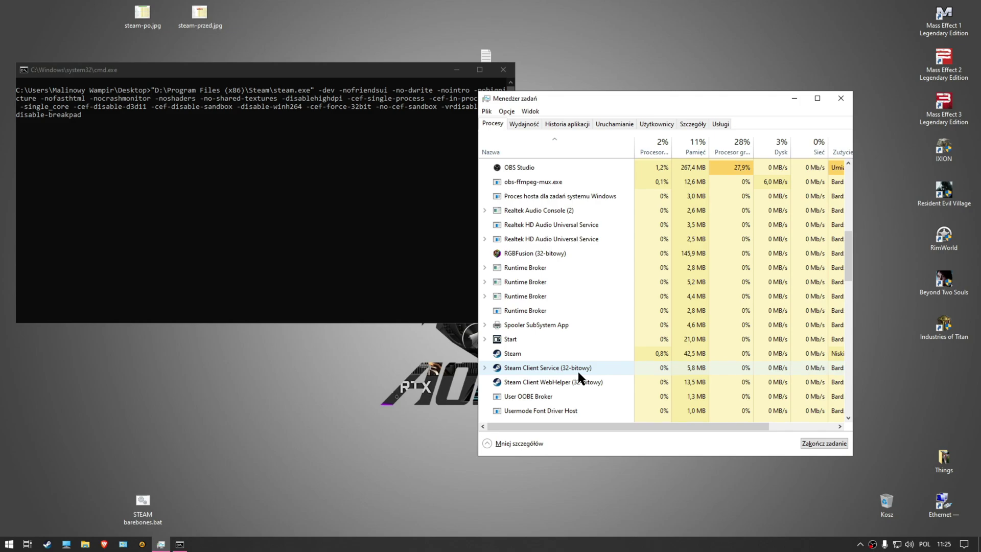
{"action": "scroll", "coordinate": [578, 372], "scroll_direction": "up", "scroll_amount": 10}
Reopen the Steam window from the system tray and expand the Steam process group in Task Manager to inspect its subprocesses.
{"action": "left_click", "coordinate": [861, 544]}
{"action": "left_click", "coordinate": [862, 504]}
{"action": "right_click", "coordinate": [863, 505]}
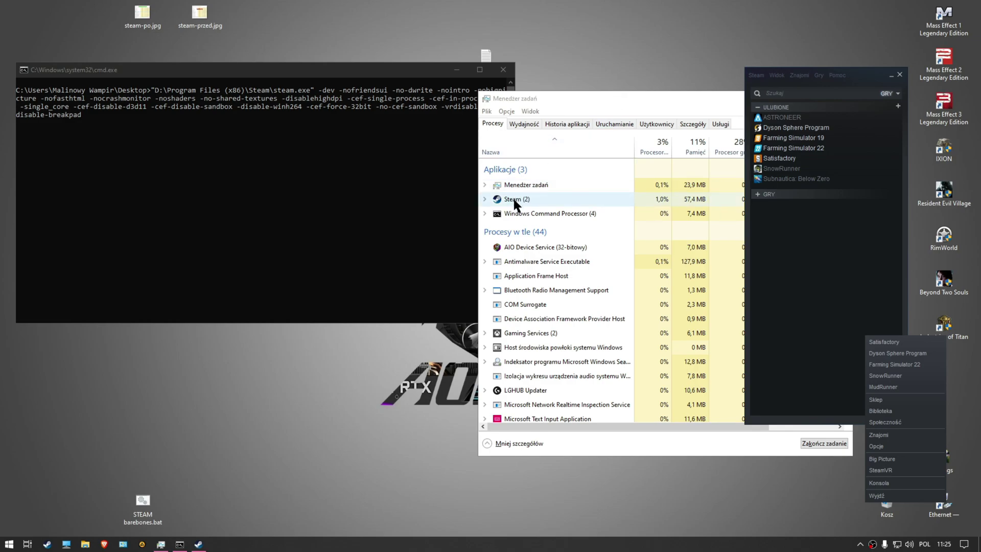
{"action": "left_click", "coordinate": [482, 199]}
{"action": "left_click", "coordinate": [482, 198]}
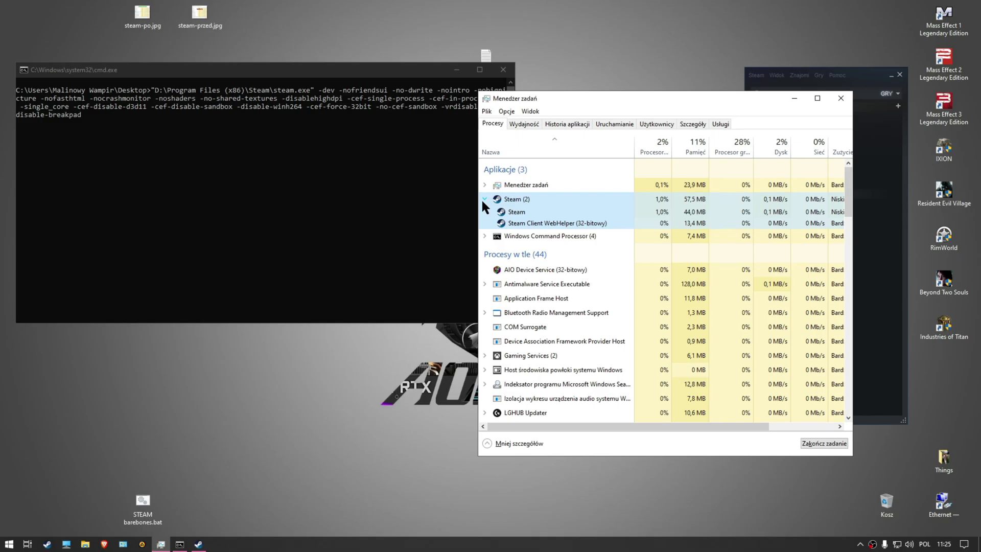